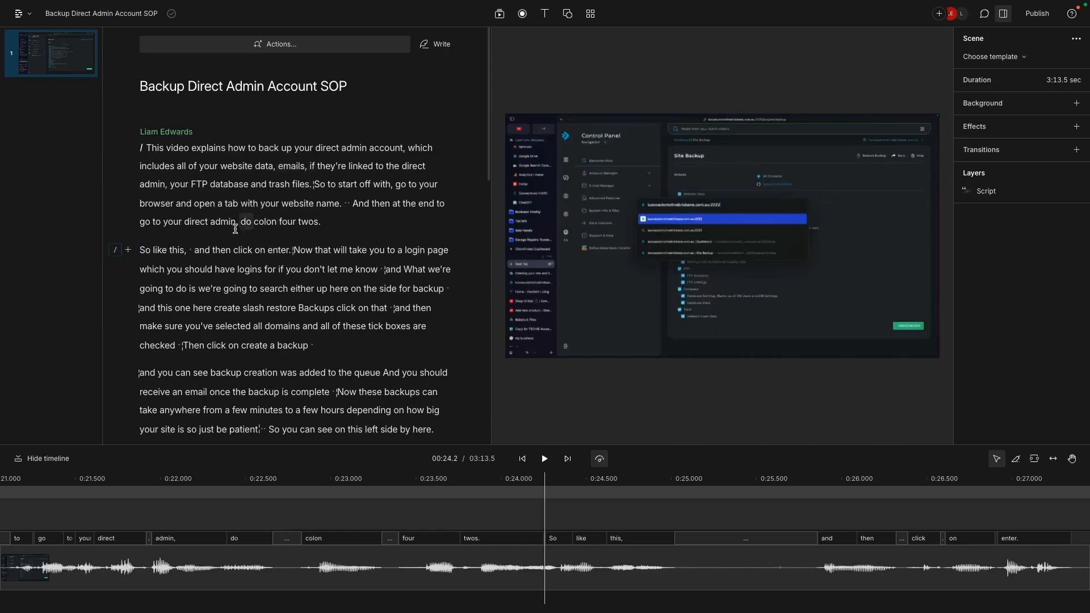
- Split the video into a second scene at about 00:28.0, just before "Now that will take you to a login page"
click(302, 250)
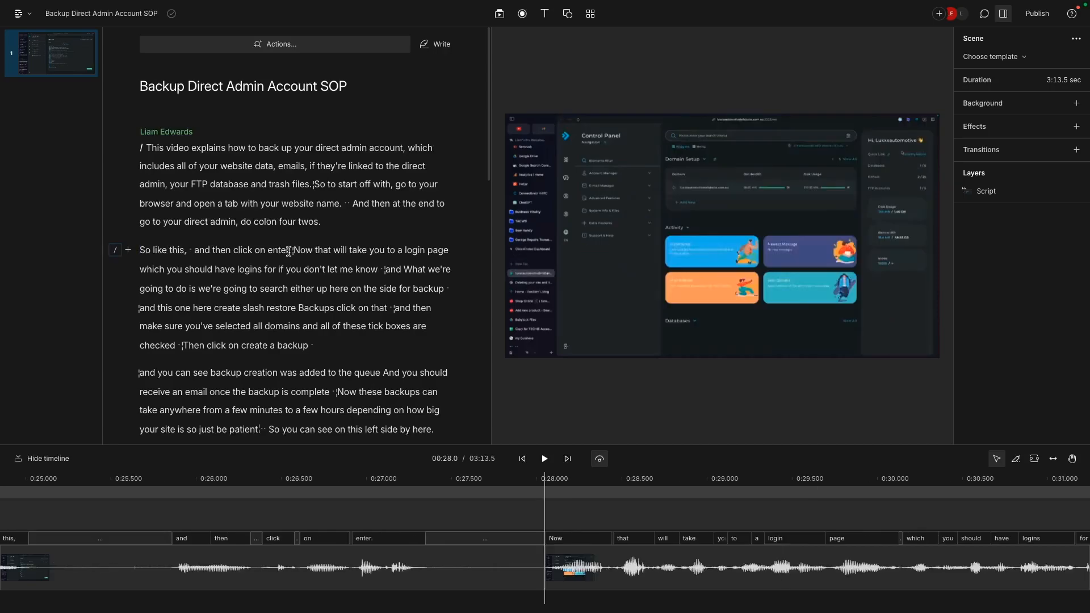
click(46, 458)
click(45, 598)
mouse_move(545, 514)
mouse_down()
mouse_move(485, 514)
mouse_move(547, 511)
mouse_move(539, 505)
mouse_up()
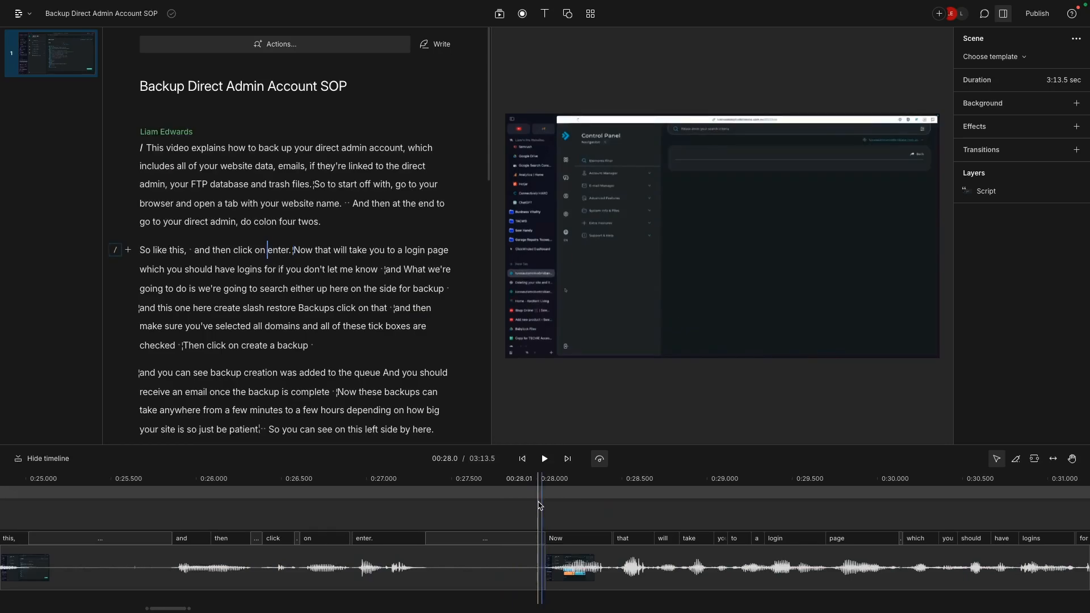
click(539, 505)
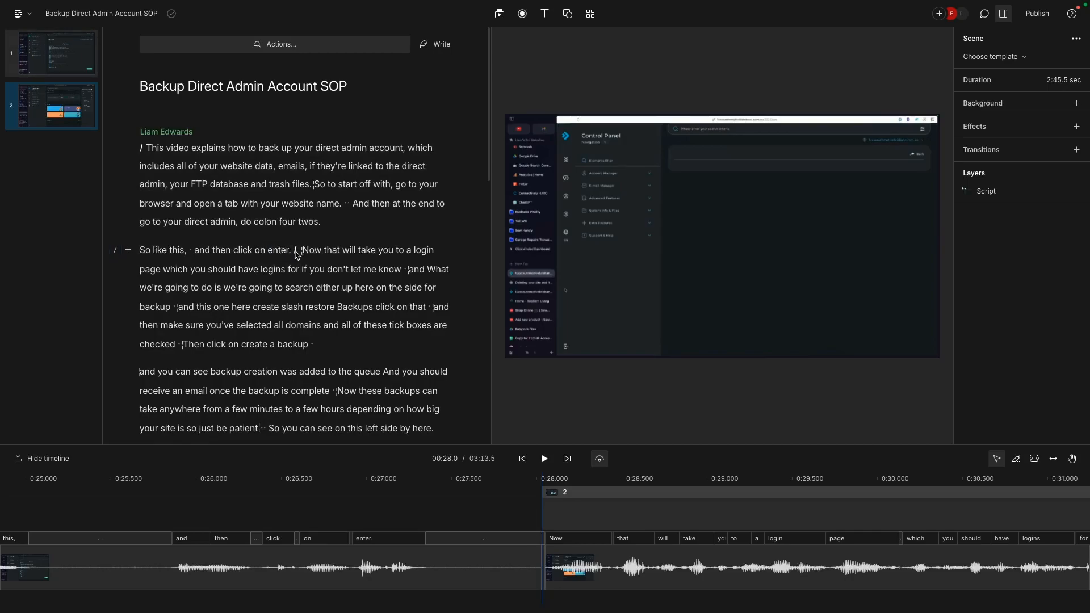
- Highlight the script words "Now that will take" in orange to mark the start of scene 2
drag(301, 251, 375, 251)
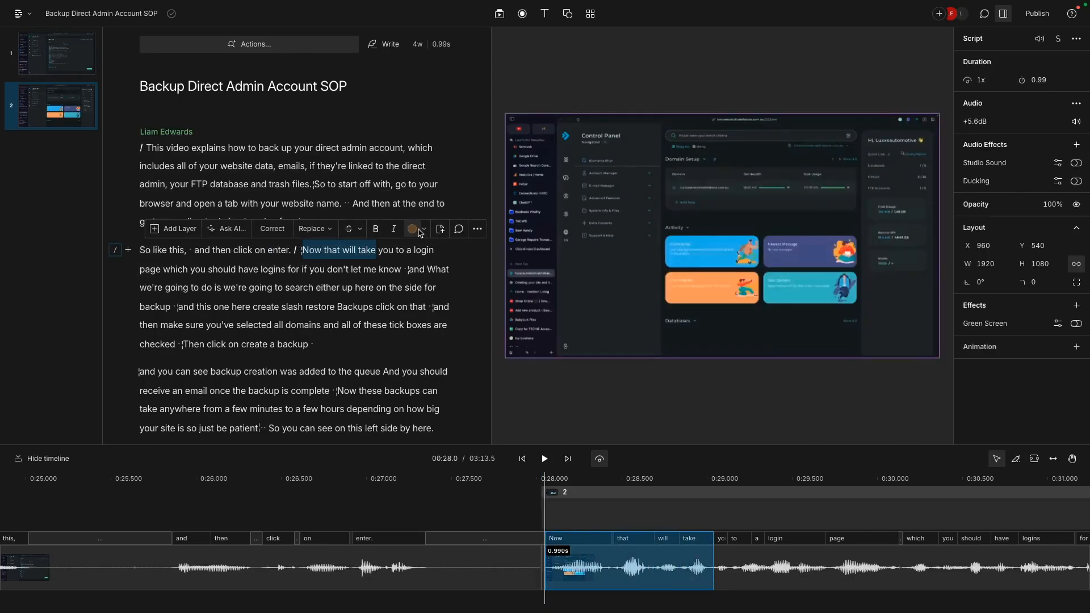
click(414, 229)
click(359, 255)
click(368, 268)
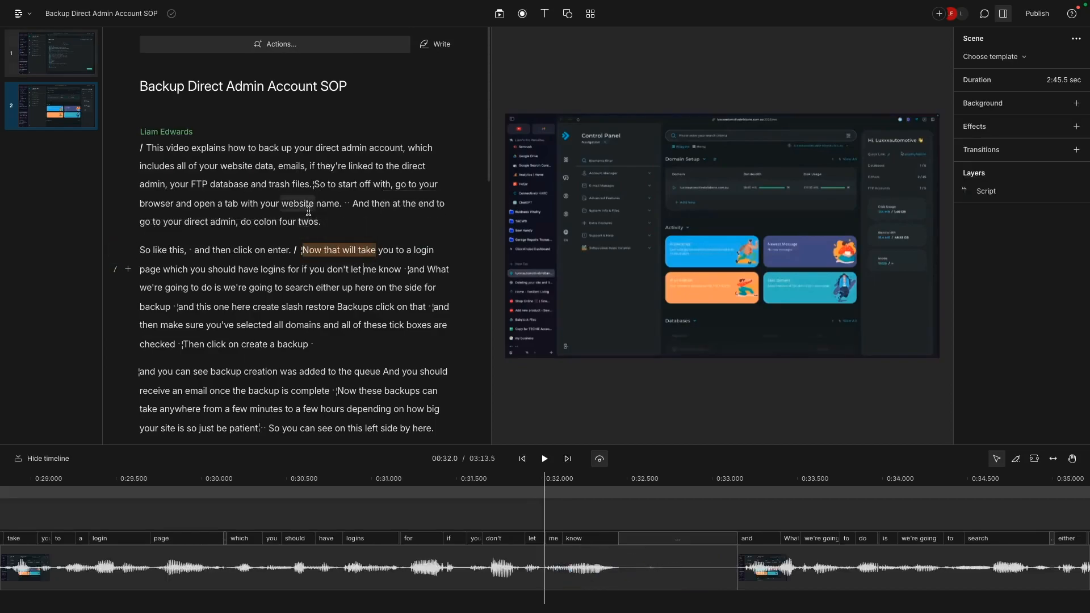
- Add a scene boundary at about 00:40.8 in the script, between "restore Backups" and "click on that"
scroll(315, 210, down, 1)
scroll(315, 206, up, 1)
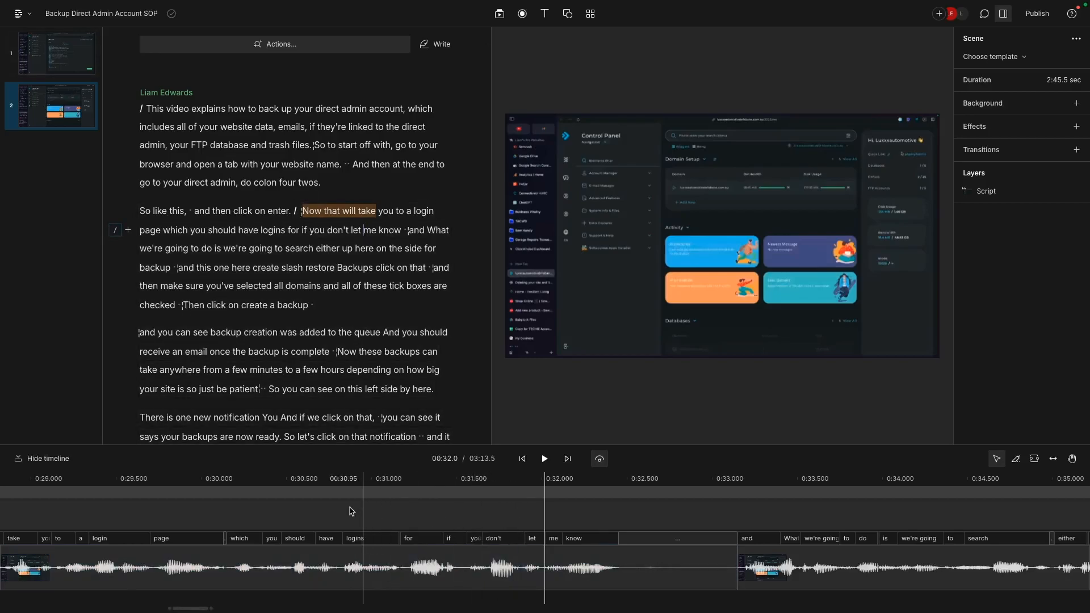
scroll(338, 514, left, 2)
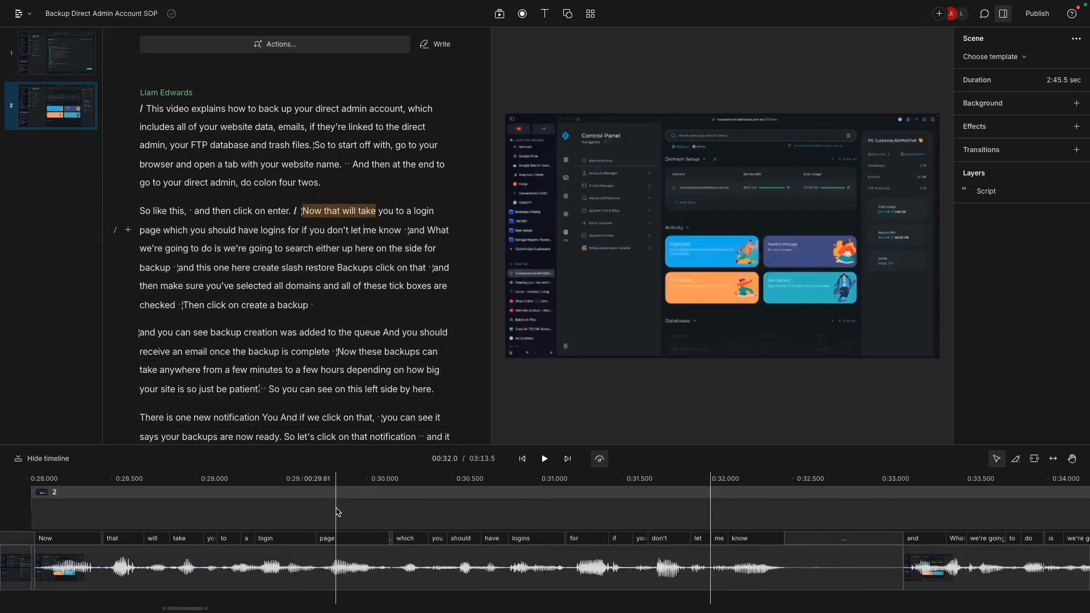
click(354, 303)
drag(548, 514, 404, 515)
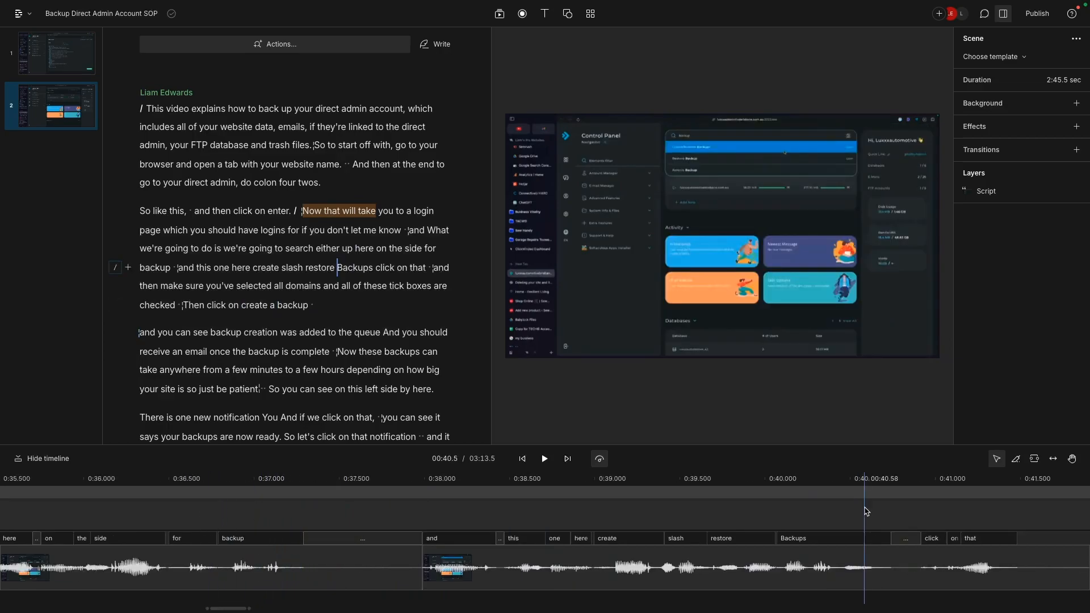
click(906, 510)
key(slash)
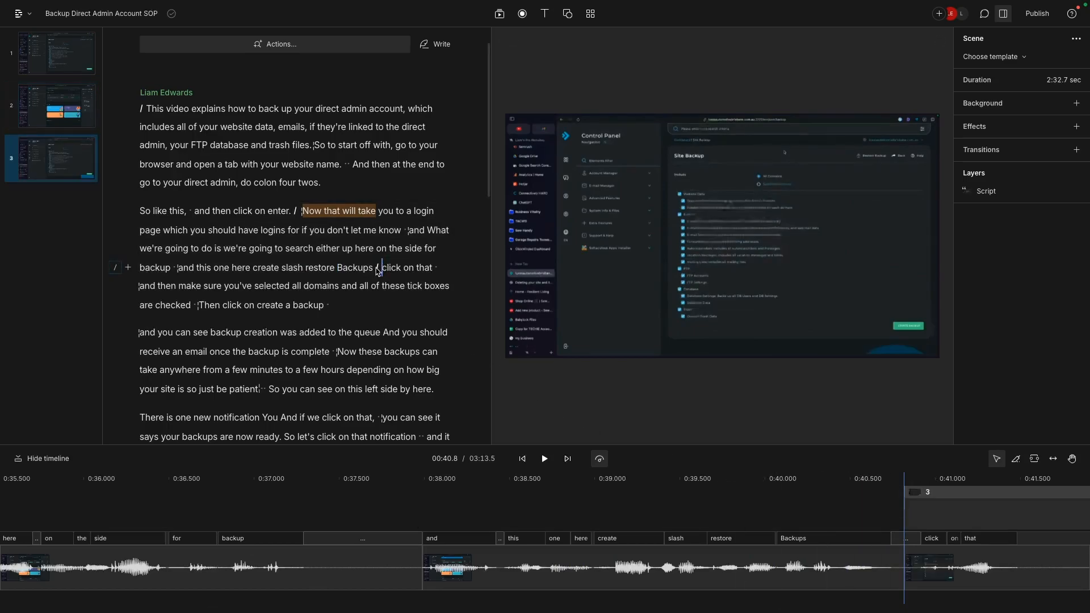
- Highlight the script words "restore Backups" in red to mark the end of scene 2
drag(352, 269, 332, 231)
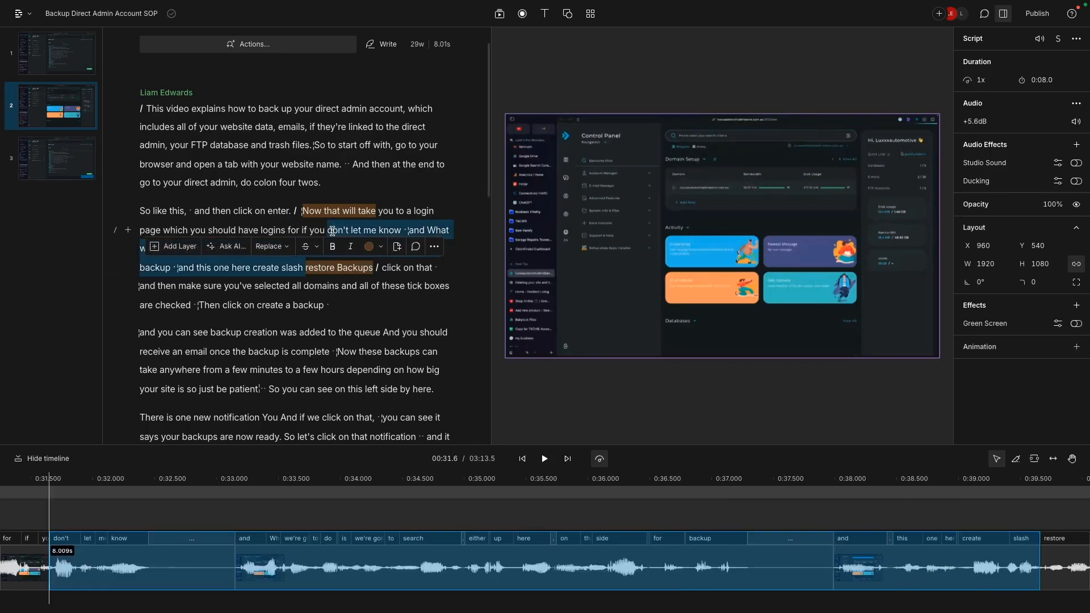
click(336, 219)
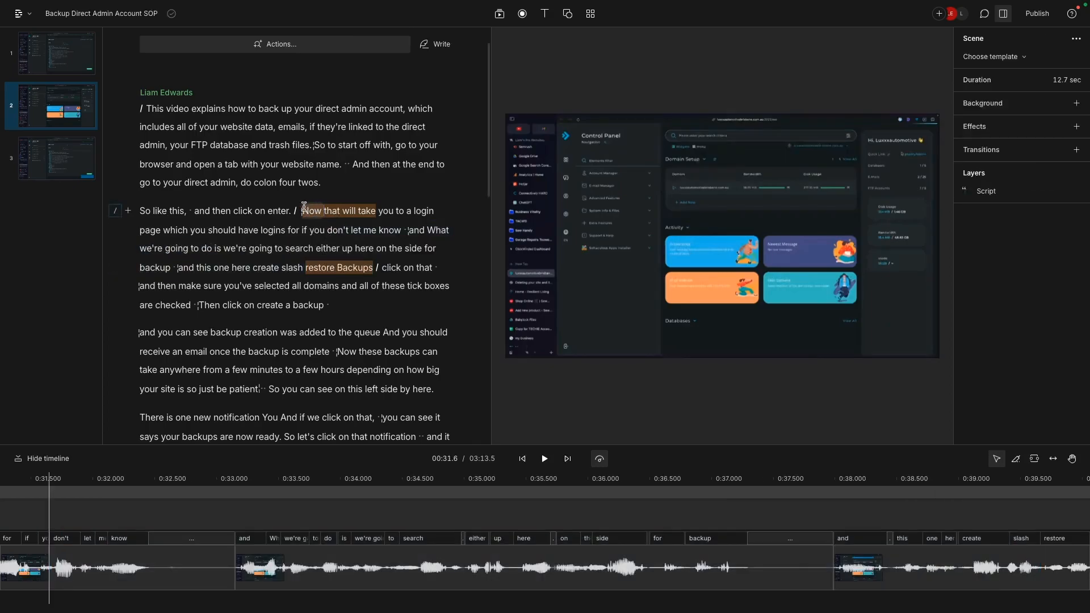
click(338, 267)
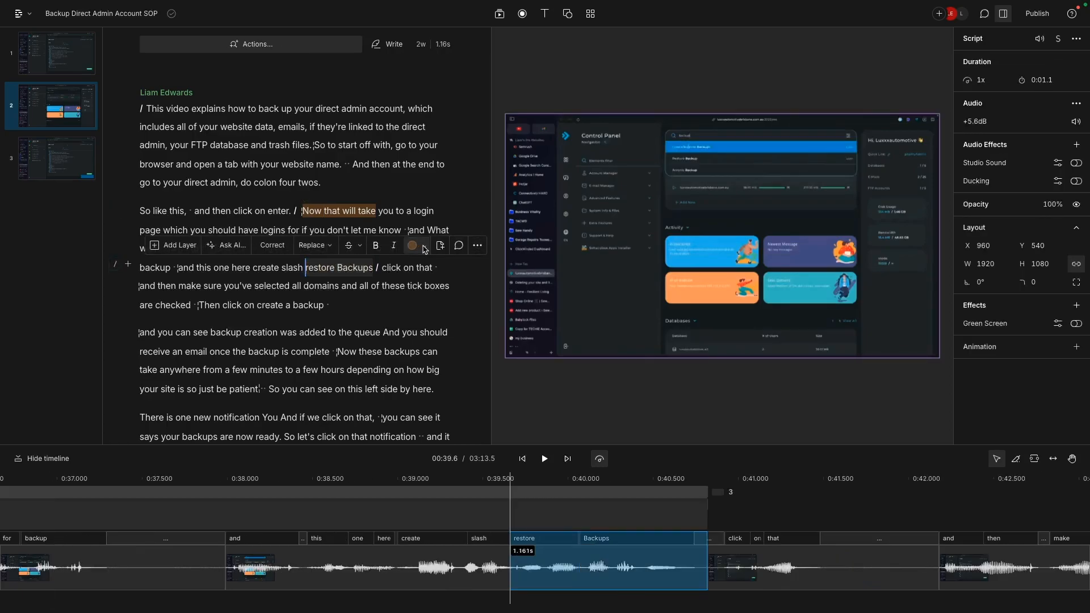
click(424, 247)
click(420, 286)
shift+click(406, 283)
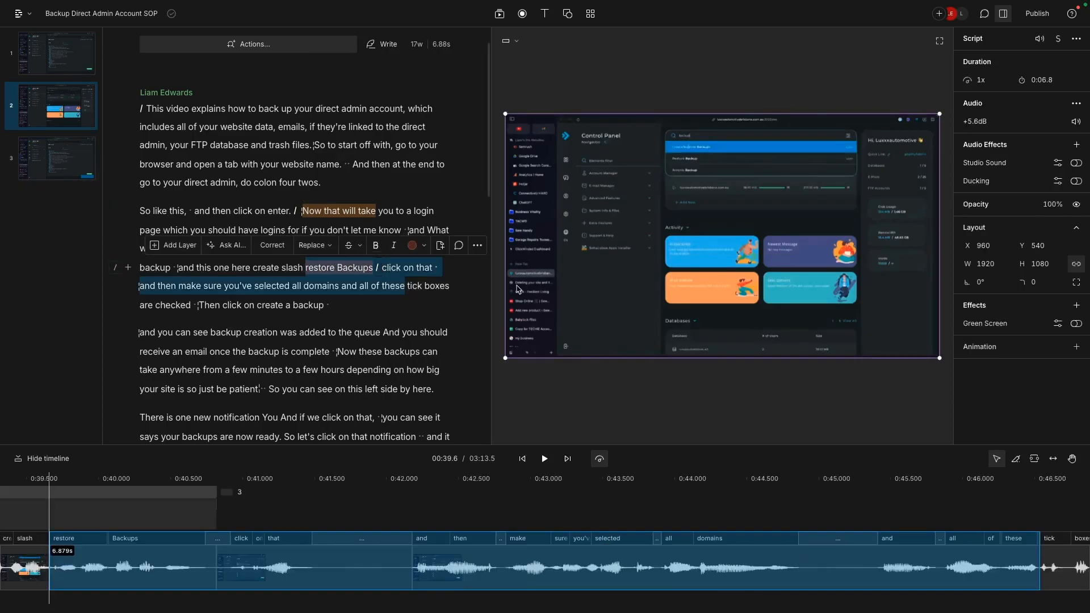
click(461, 286)
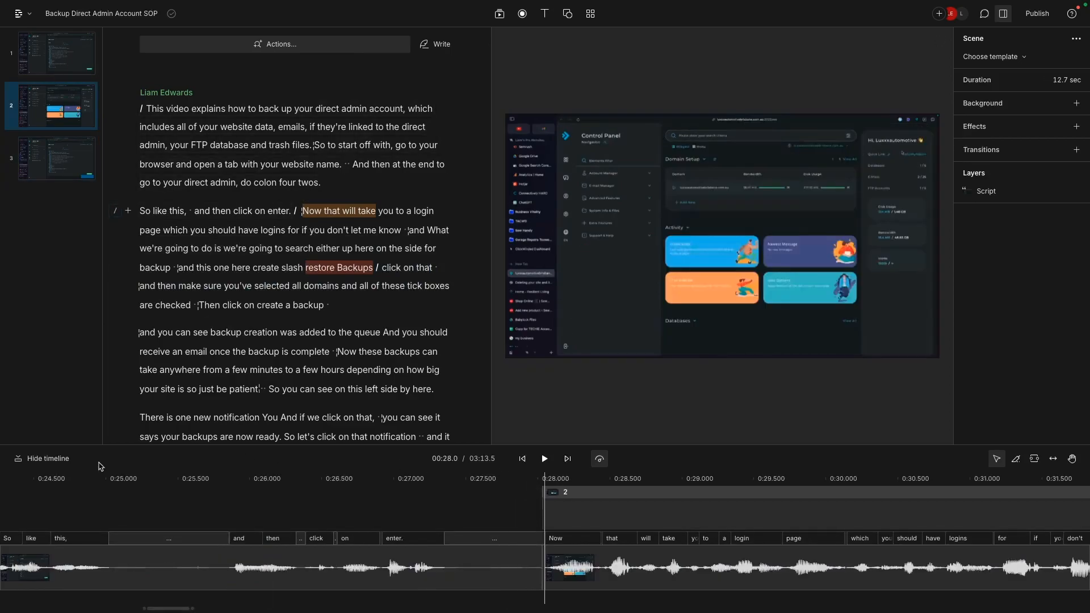
- Detach the audio from the script clip at the start of scene 2
click(57, 461)
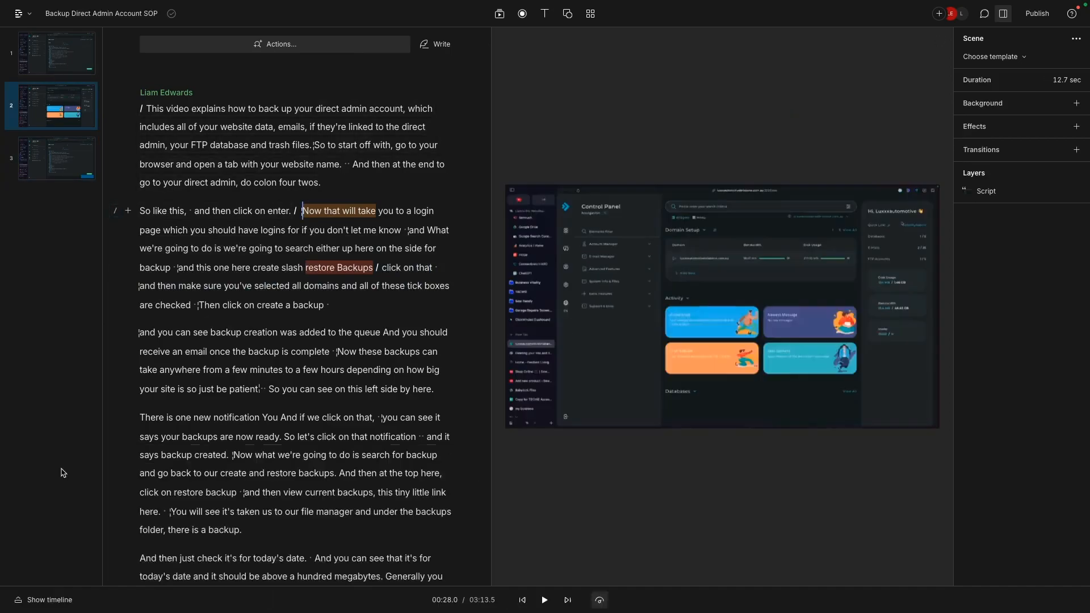
click(39, 601)
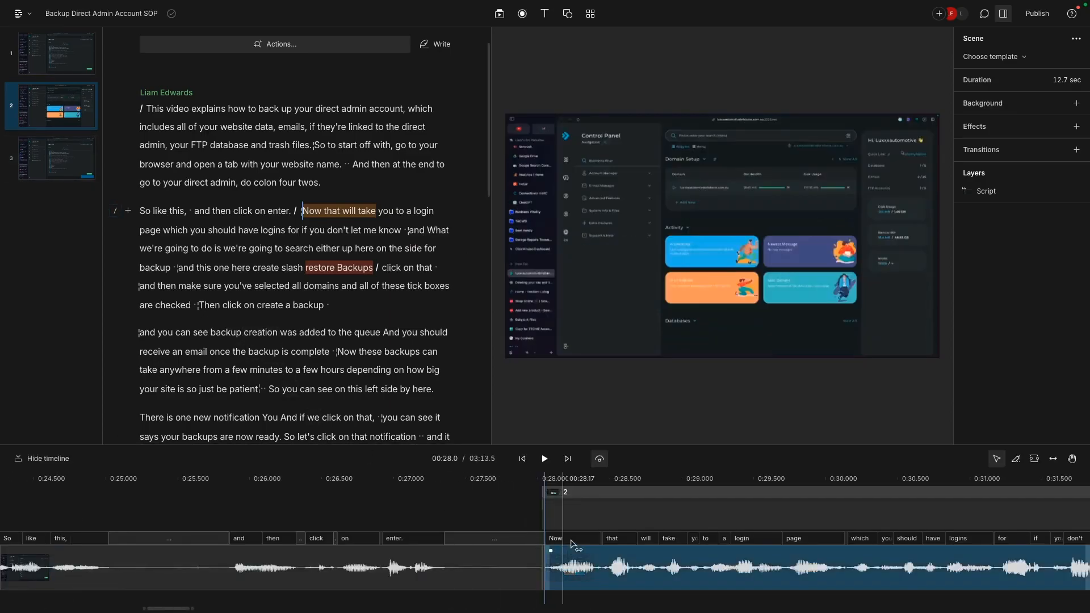
click(538, 570)
click(542, 568)
right_click(582, 568)
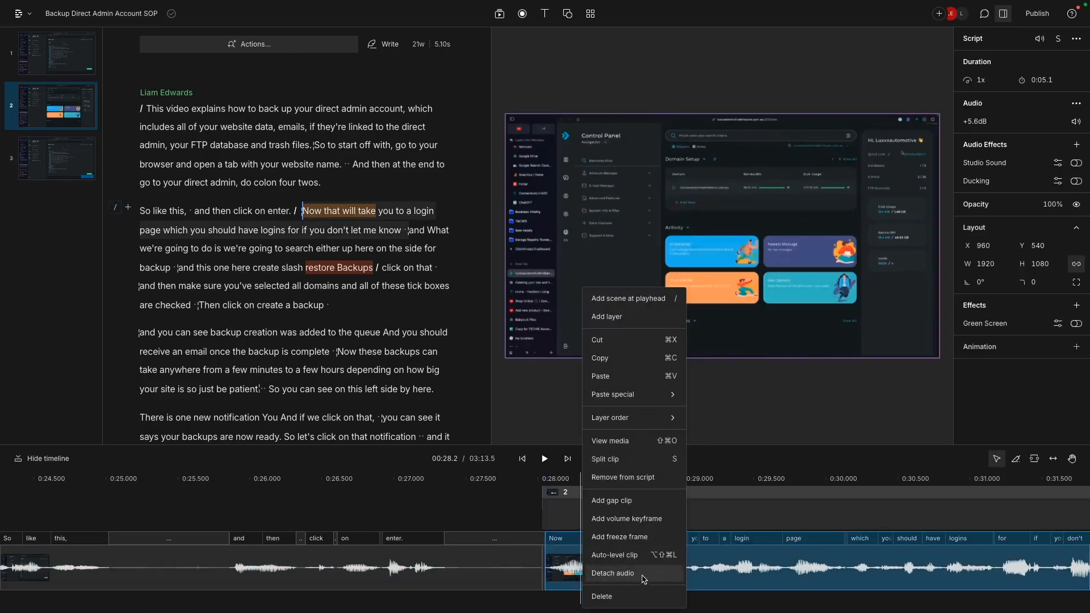
click(643, 581)
- Open the detached clip's sequence for editing and rename its video track "No Blur"
right_click(607, 568)
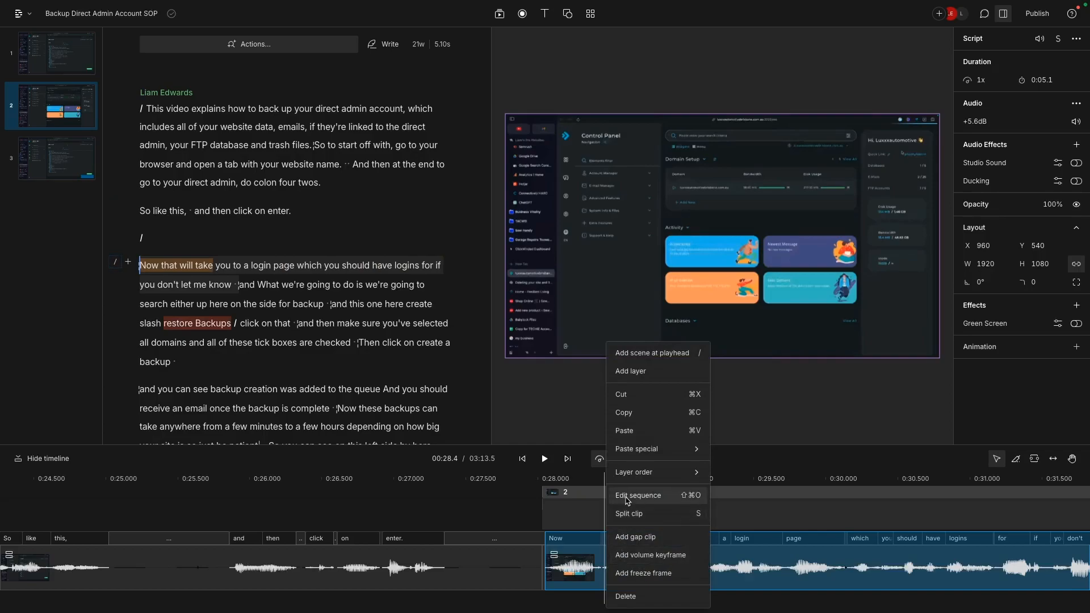
click(627, 501)
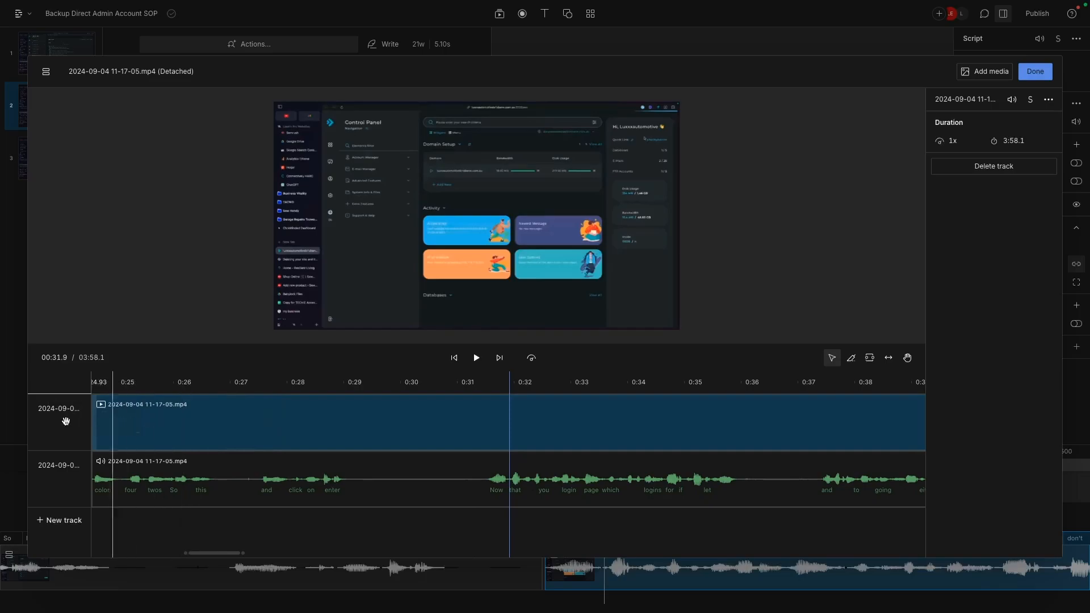
click(44, 412)
text(No Blur)
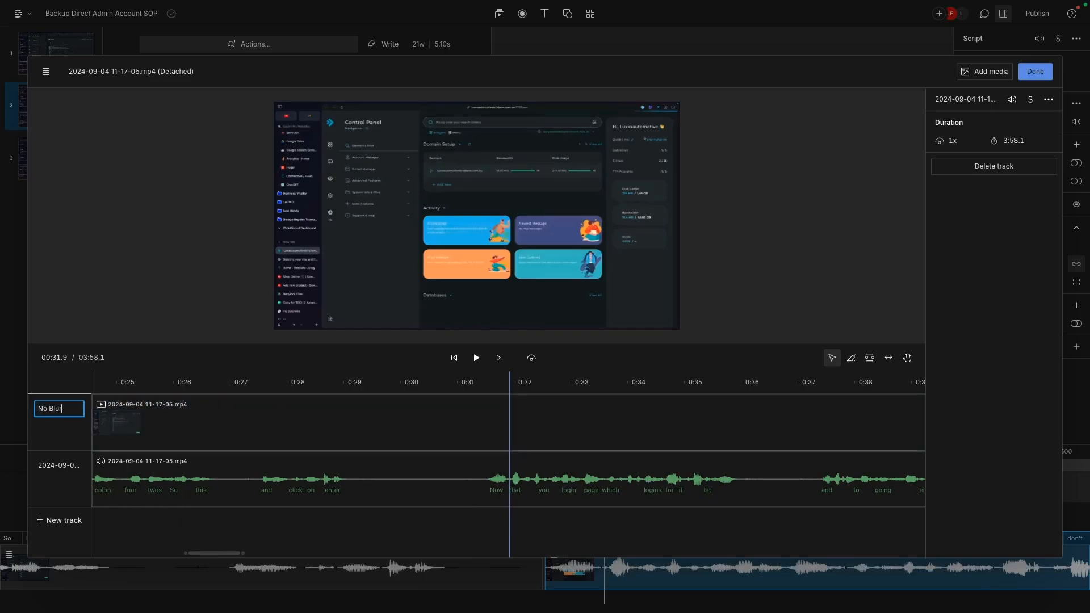
key(Return)
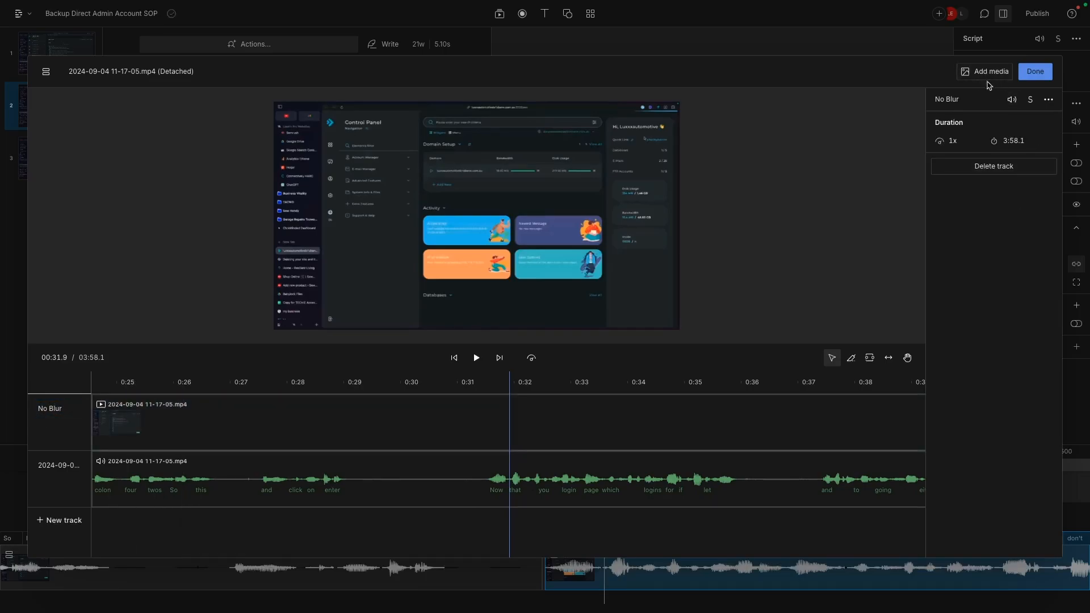
click(981, 76)
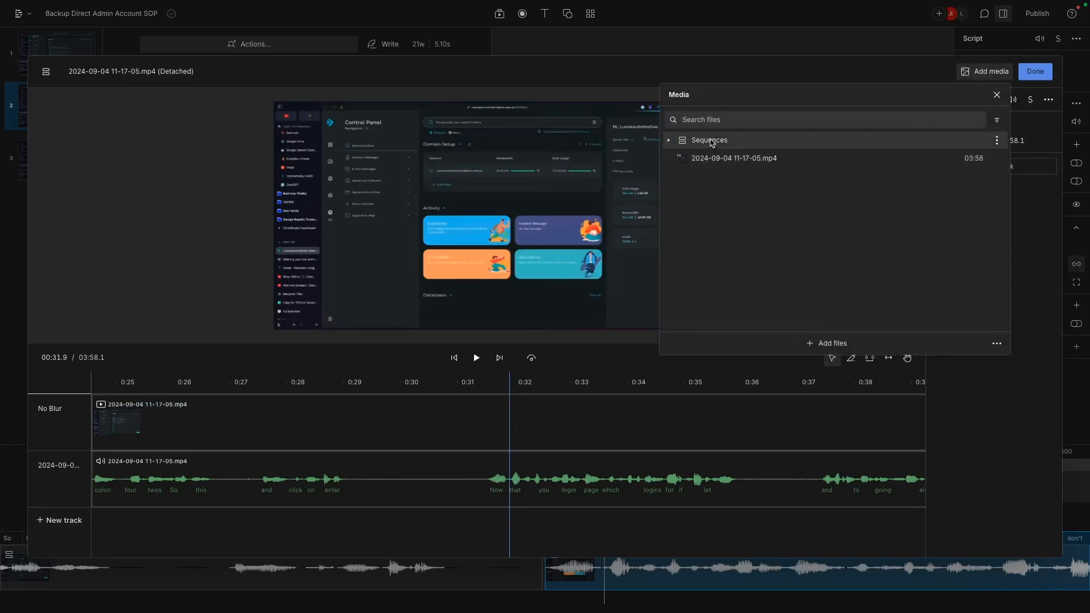
click(708, 159)
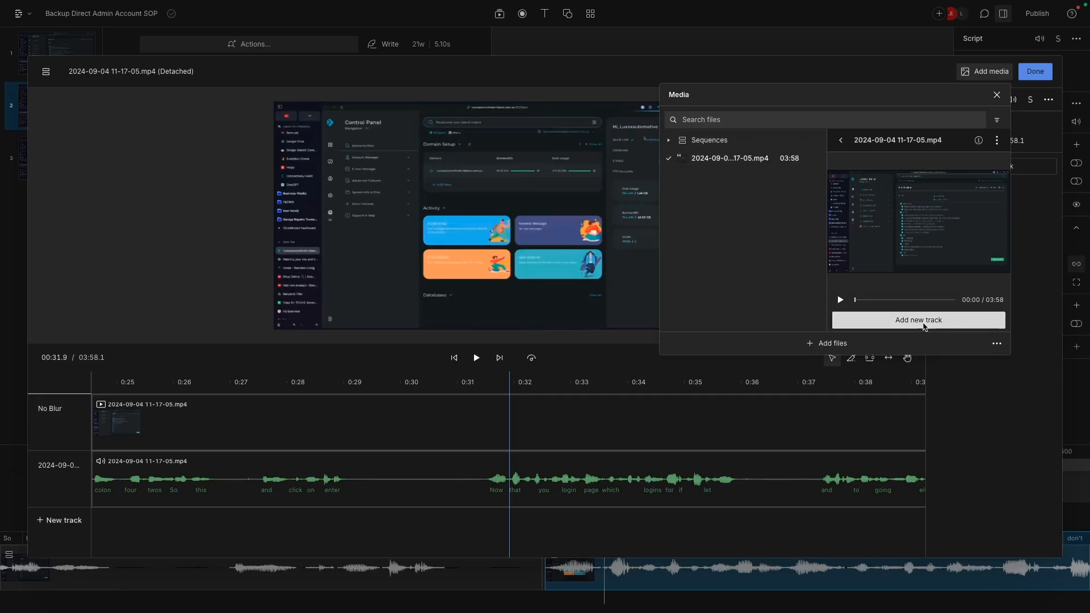
click(923, 322)
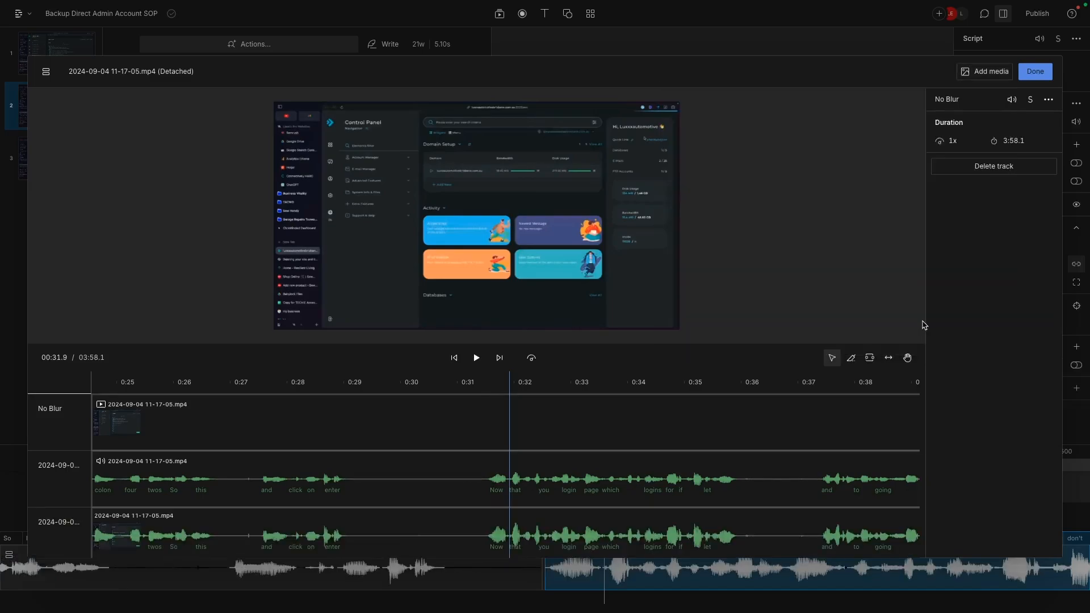
- Mute the audio of the newly added third track in the sequence
click(227, 413)
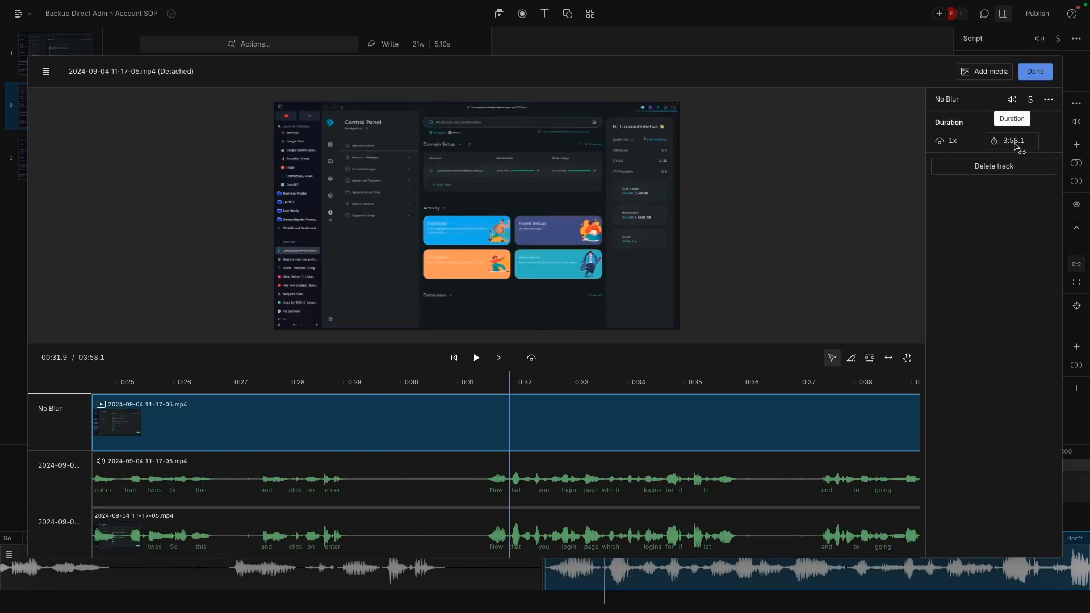
click(704, 519)
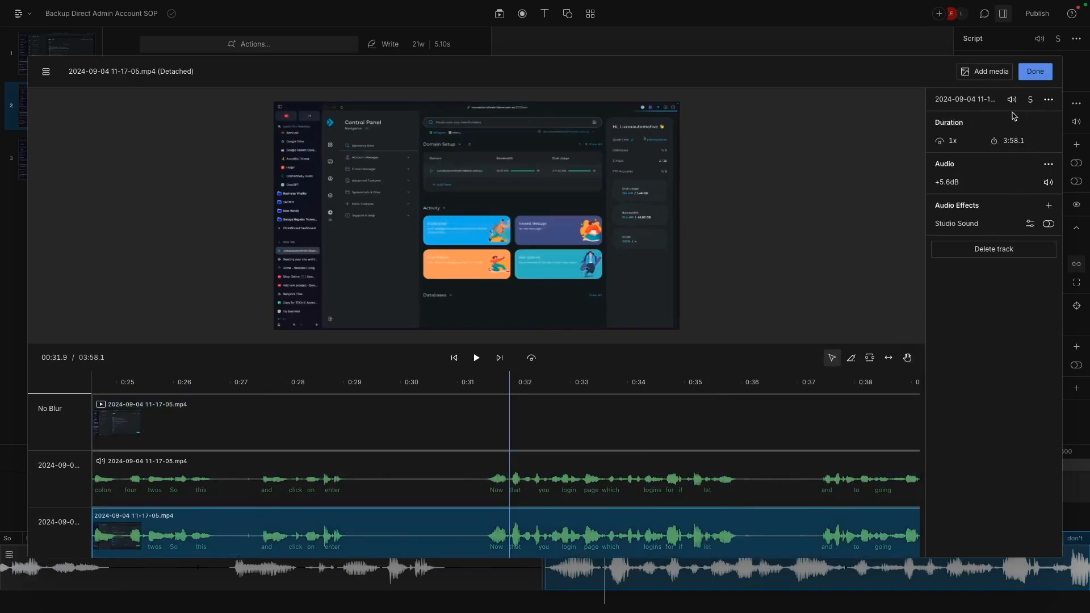
click(846, 405)
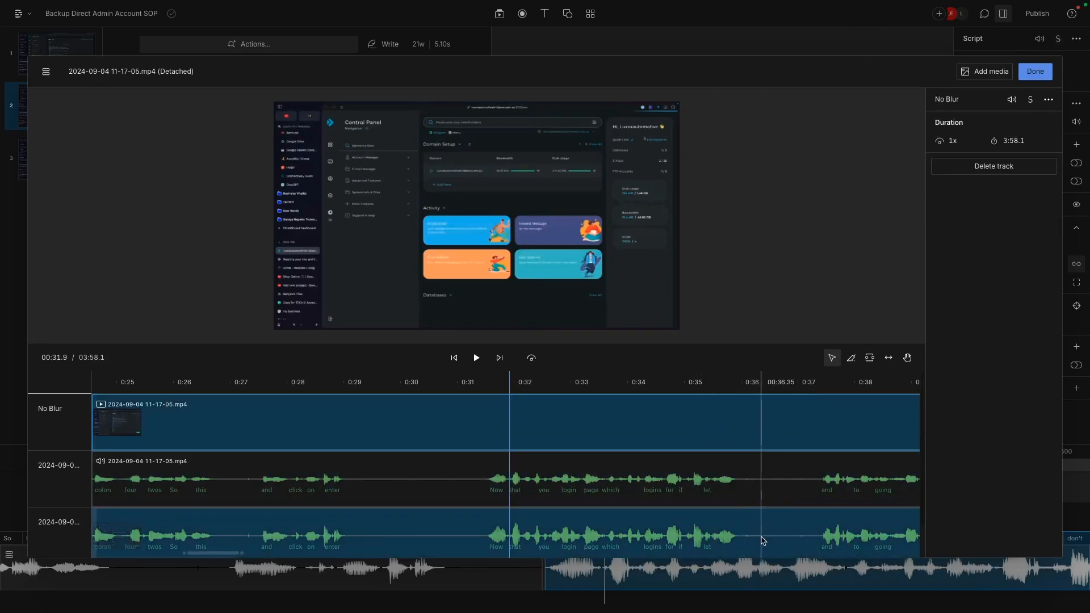
click(764, 540)
click(772, 434)
click(781, 537)
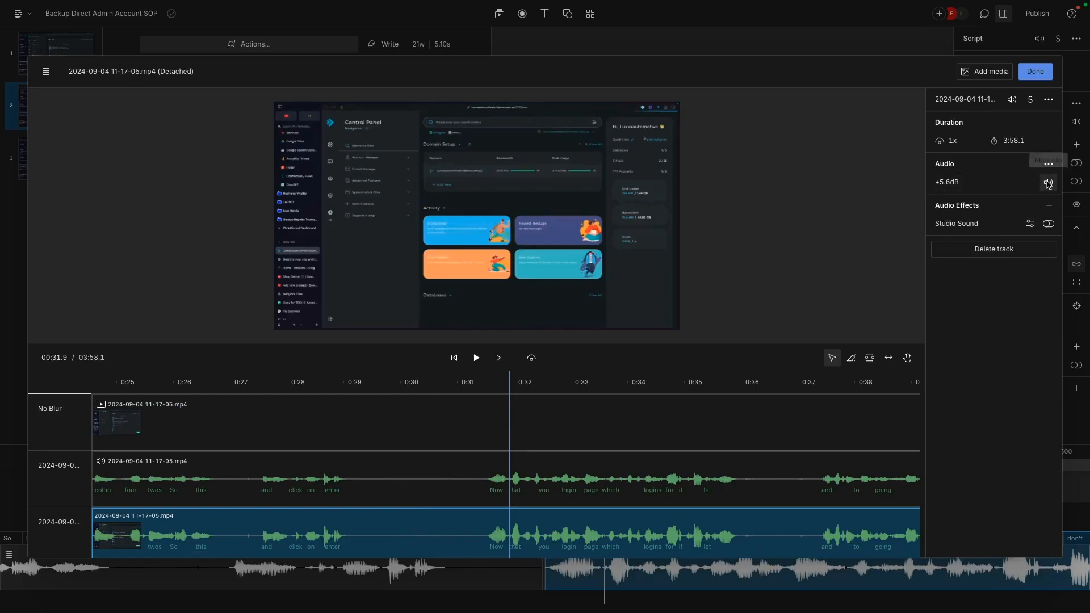
click(1047, 183)
- Rename the muted duplicate track "Blur" and finish editing the sequence
double_click(43, 549)
text(Blue)
key(BackSpace)
text(r)
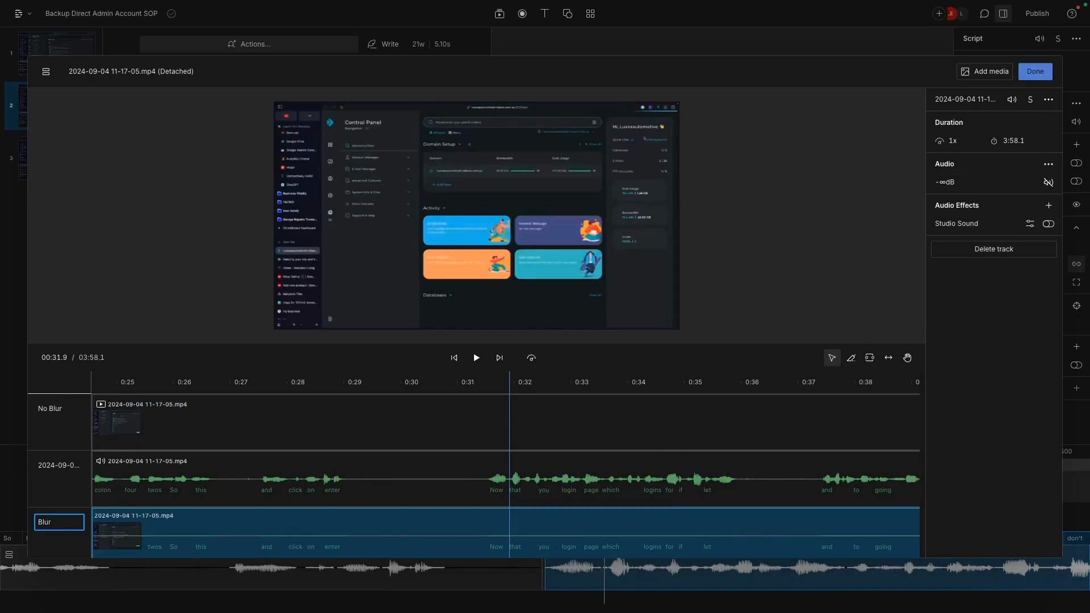
click(1044, 72)
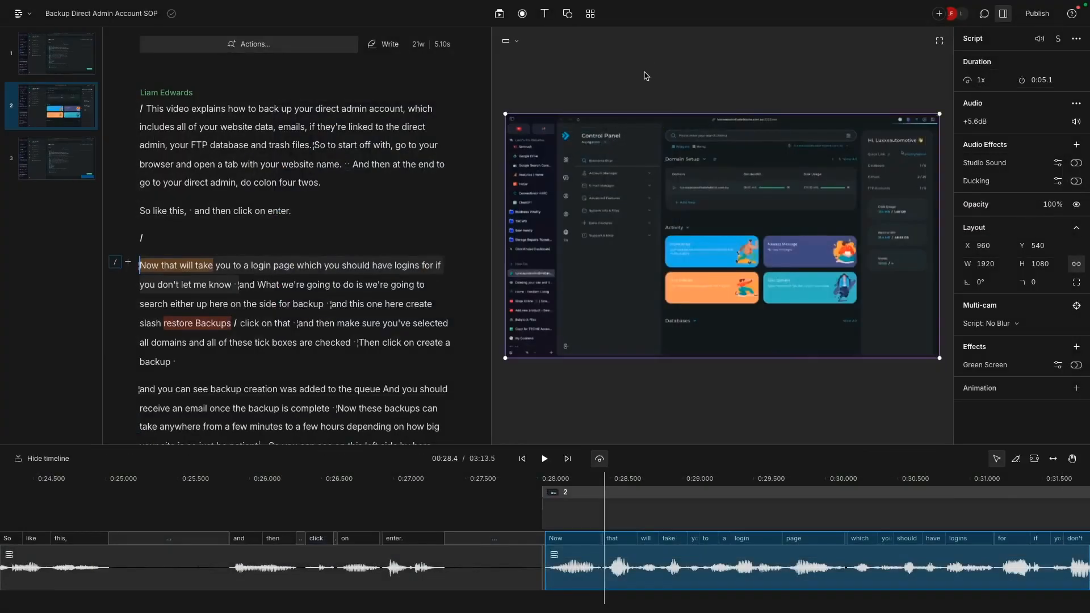
- Make the "Script: Blur" layer visible in scene 2 and make it fill the canvas
click(703, 86)
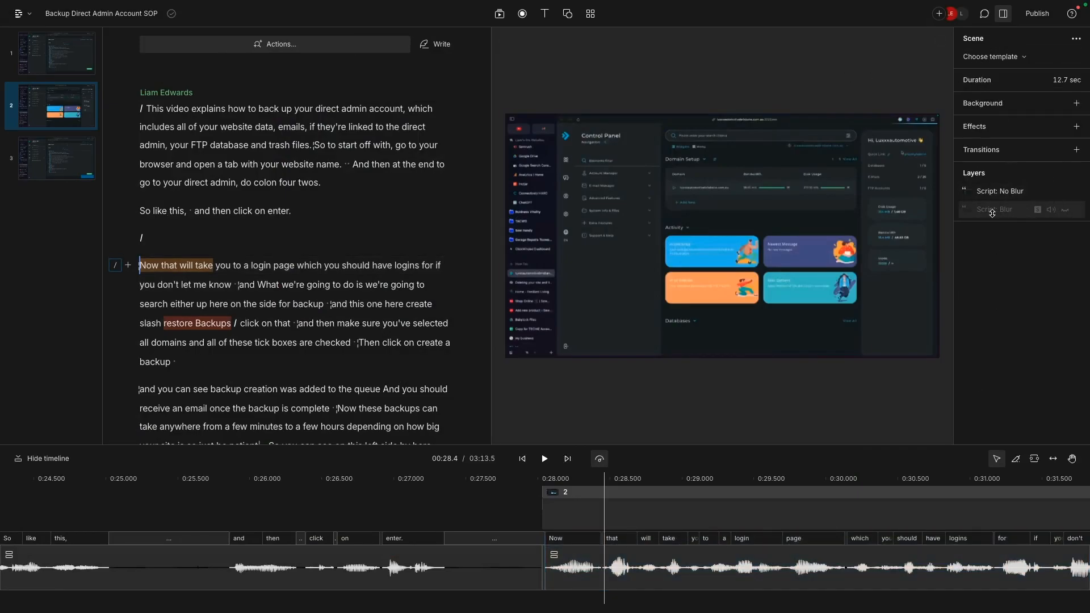
click(1068, 211)
click(1007, 211)
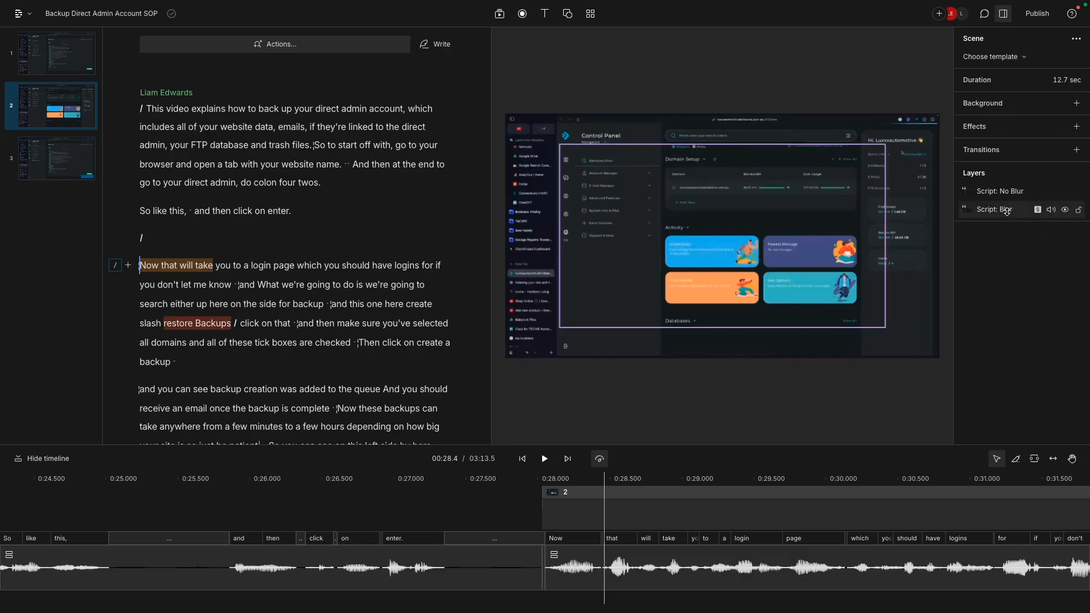
click(1007, 211)
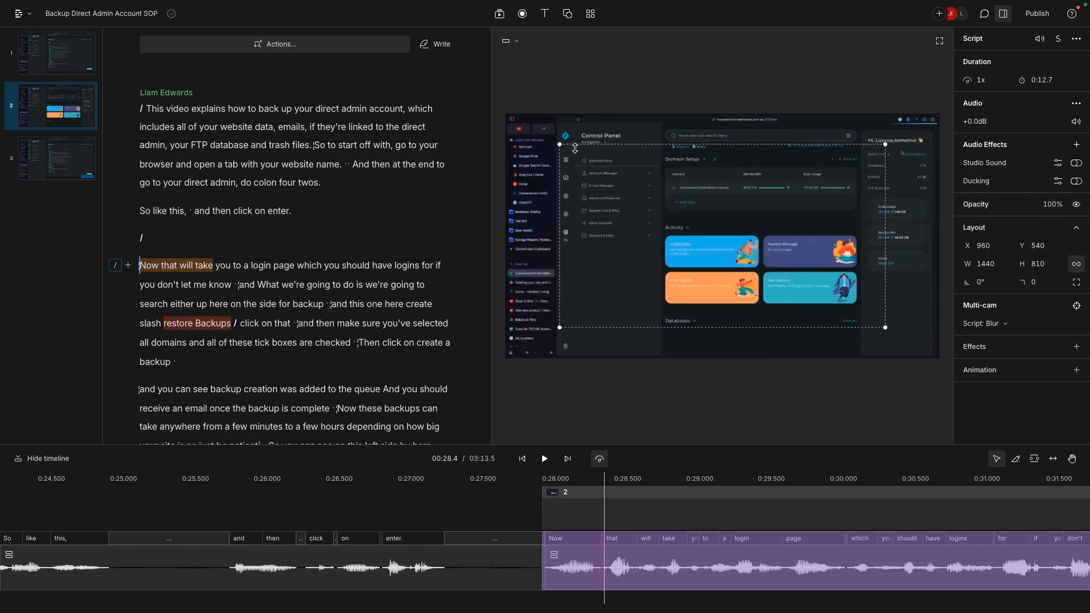
click(849, 143)
click(655, 130)
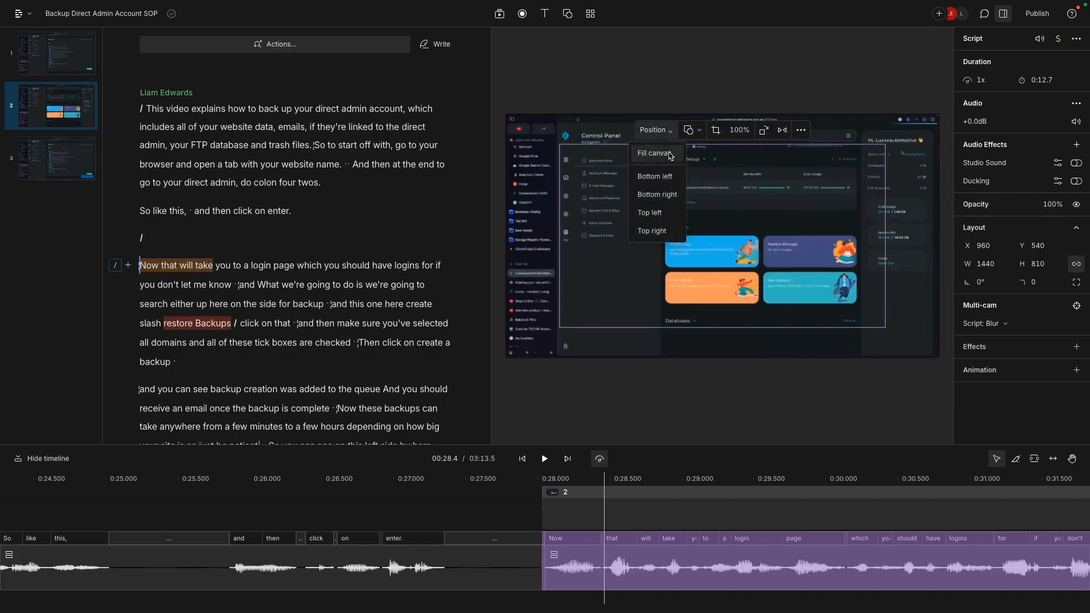
click(670, 154)
click(656, 75)
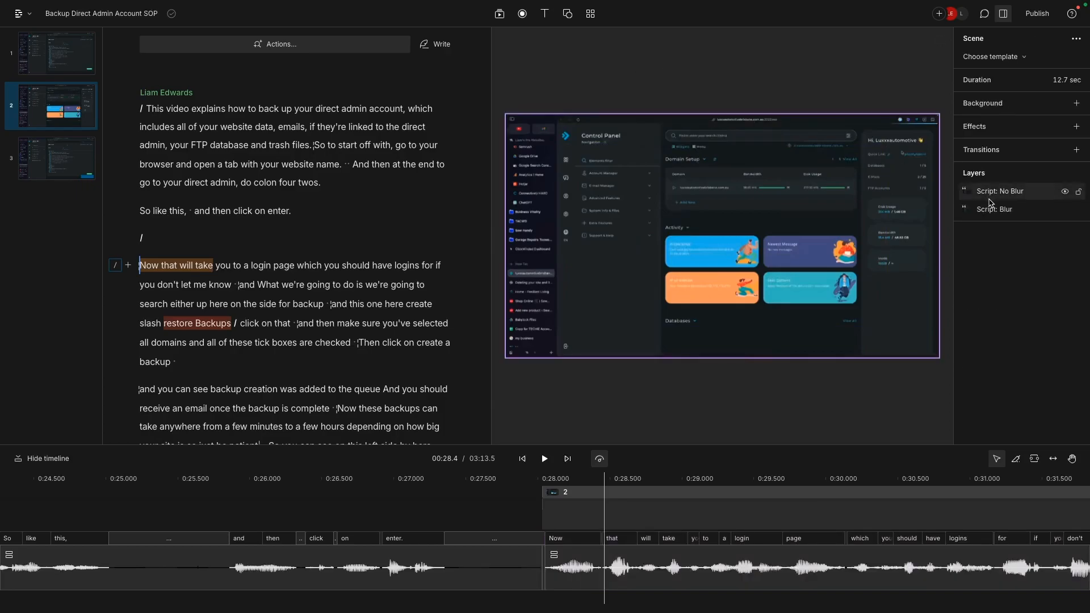
- Add a Blur effect with an increased radius to scene 2's "Script: Blur" layer and move the layer above "Script: No Blur"
click(1013, 213)
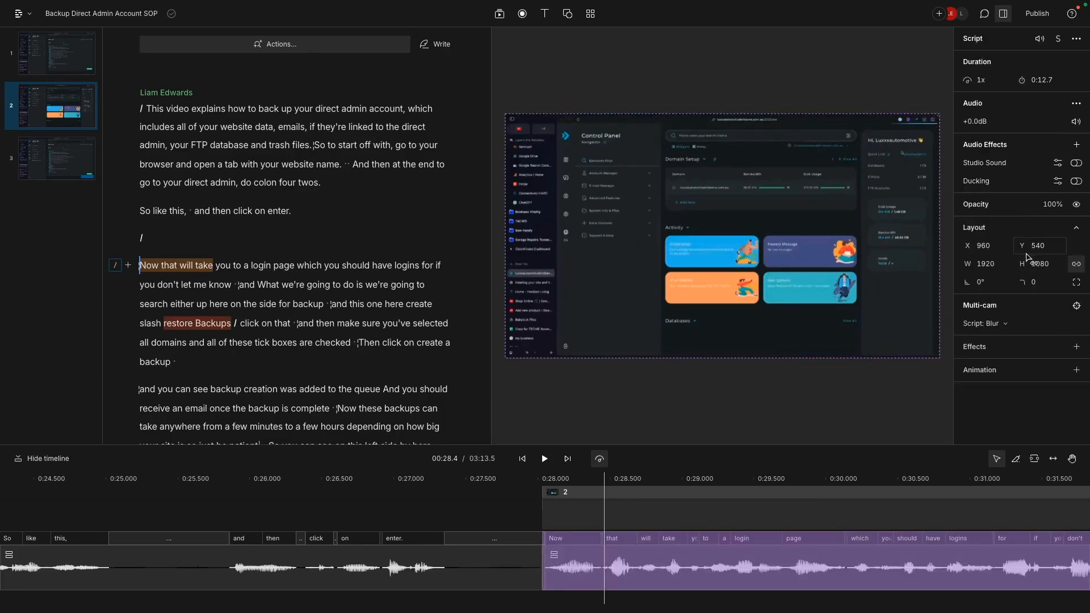
click(1002, 351)
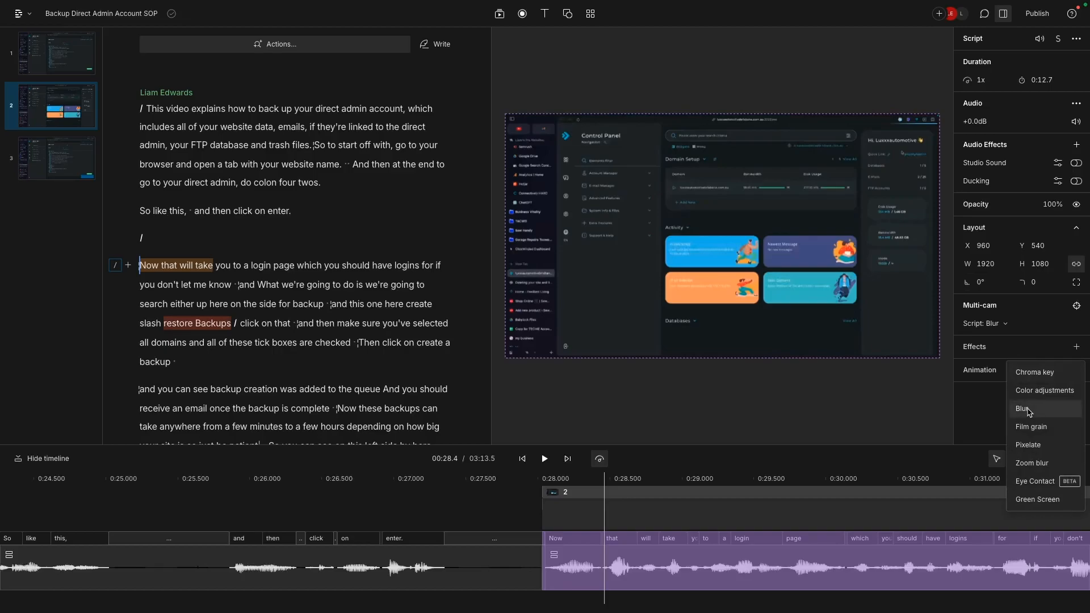
click(1028, 410)
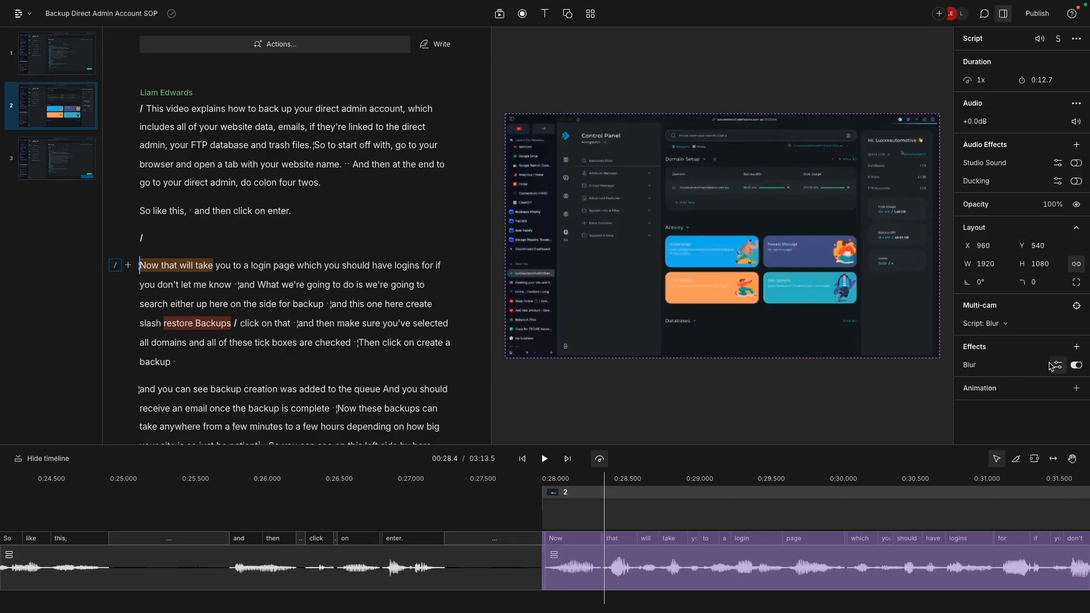
click(1056, 365)
drag(1023, 443, 1029, 444)
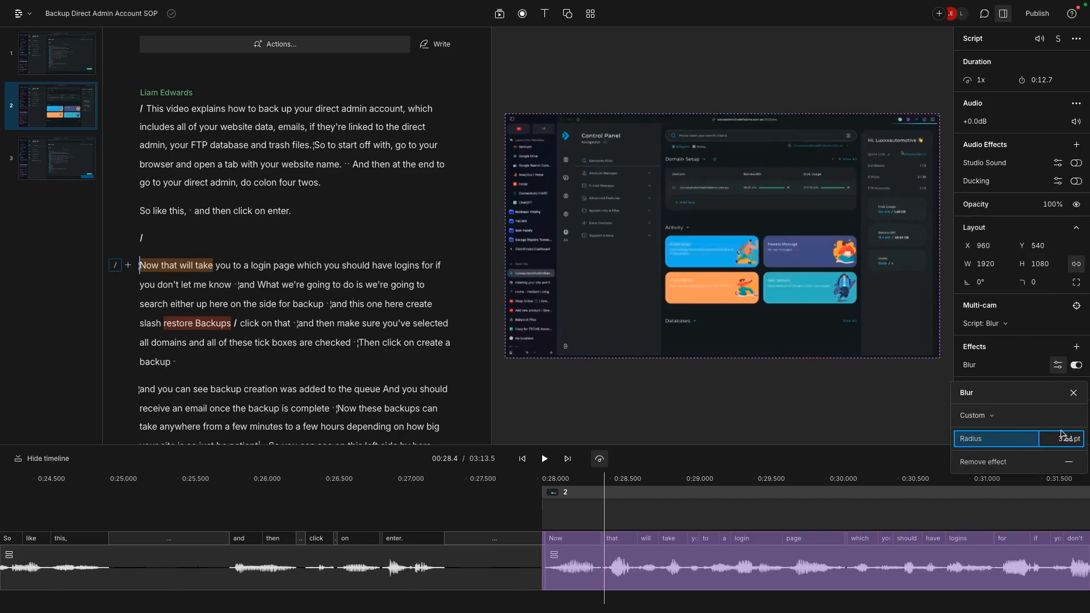
click(900, 405)
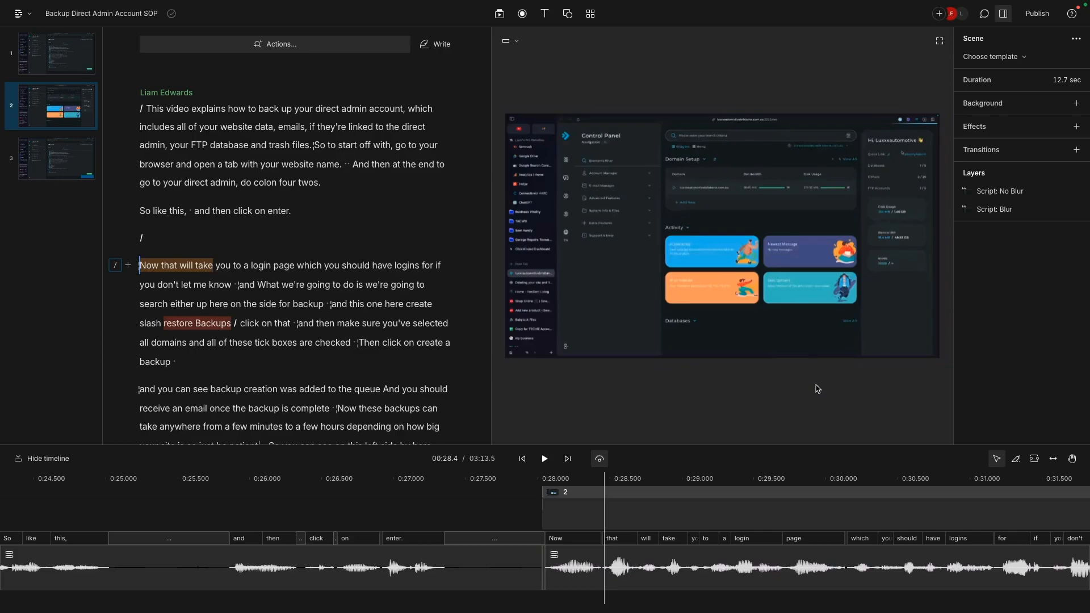
drag(1017, 210, 1014, 192)
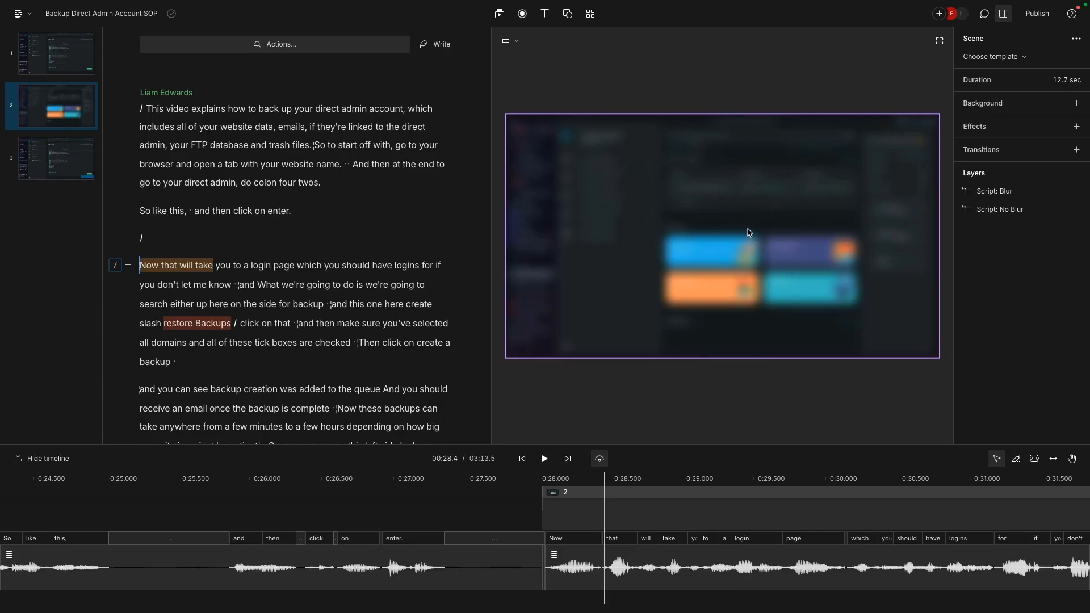
- Crop the blurred layer in scene 2 to about 266 by 79 so it covers only the account greeting
click(142, 264)
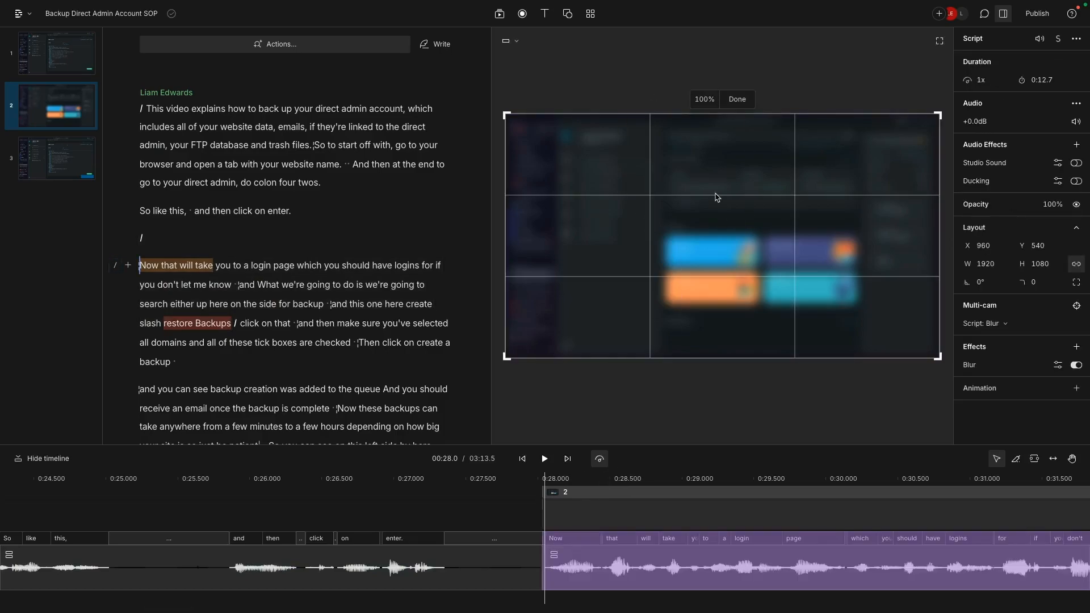
drag(505, 115, 865, 130)
drag(940, 358, 927, 150)
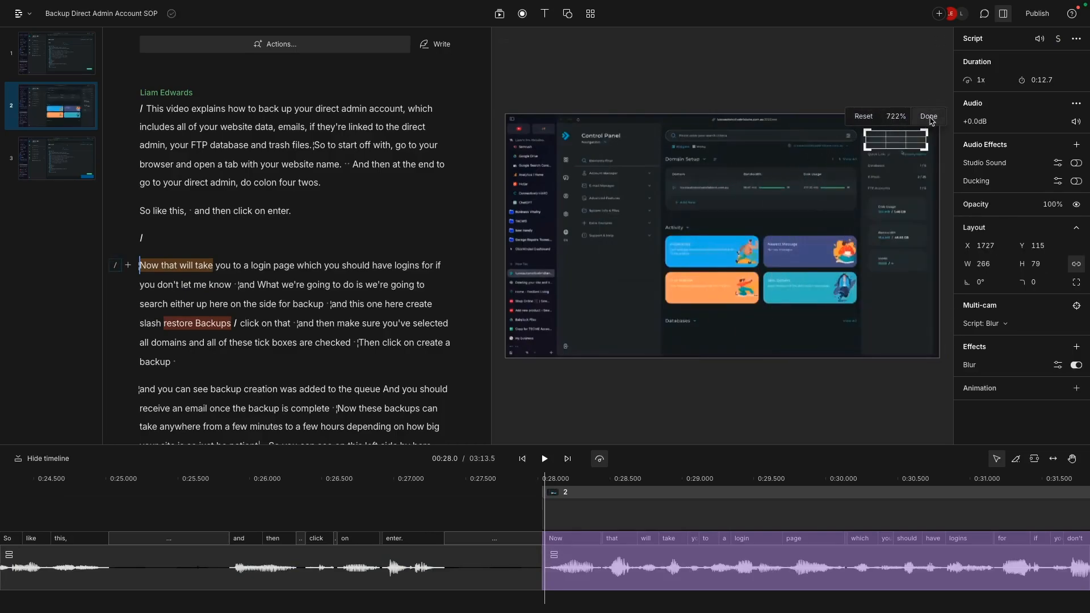
click(929, 117)
click(656, 71)
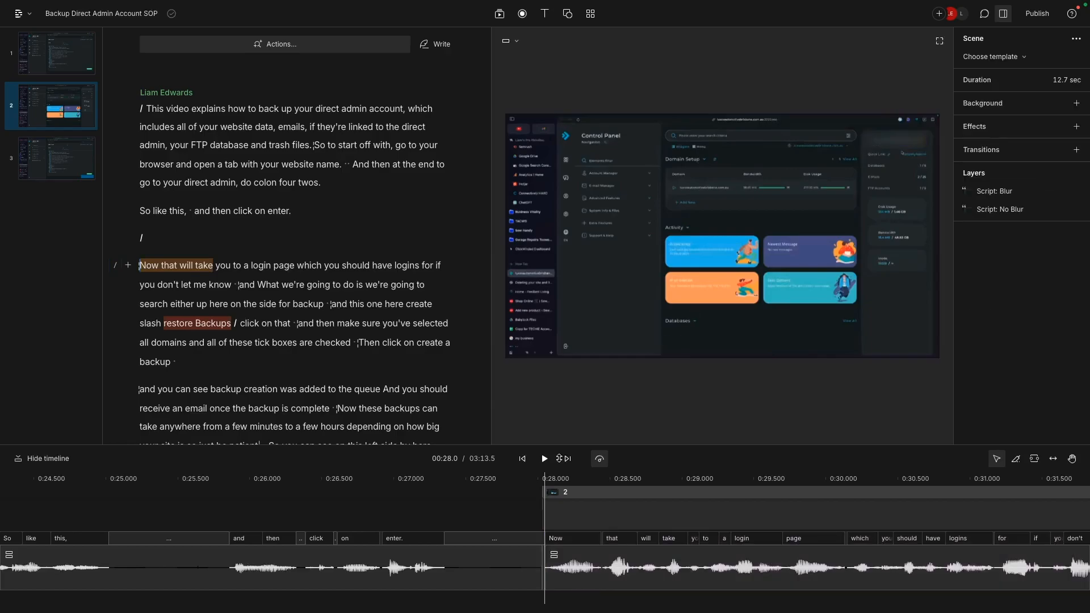
- Scrub from scene 2 into the start of scene 3 to check where the blurred area applies
drag(503, 493, 977, 500)
scroll(920, 499, right, 6)
scroll(921, 499, right, 10)
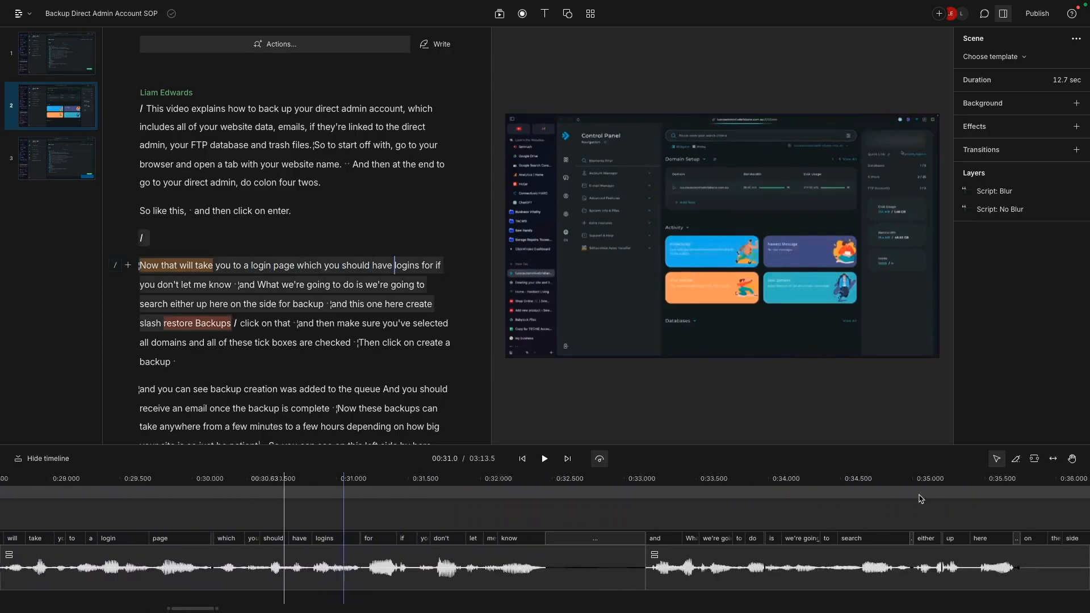
click(407, 303)
click(531, 485)
drag(578, 478, 609, 477)
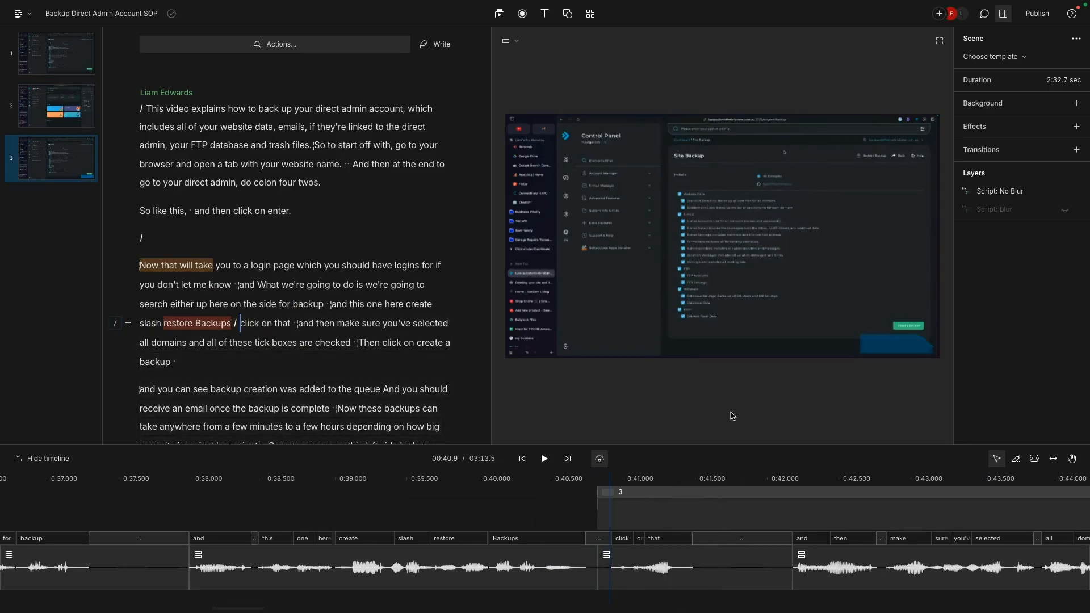
- Make the "Script: Blur" layer visible above "Script: No Blur" in scene 4 and make it fill the canvas
scroll(393, 287, down, 1)
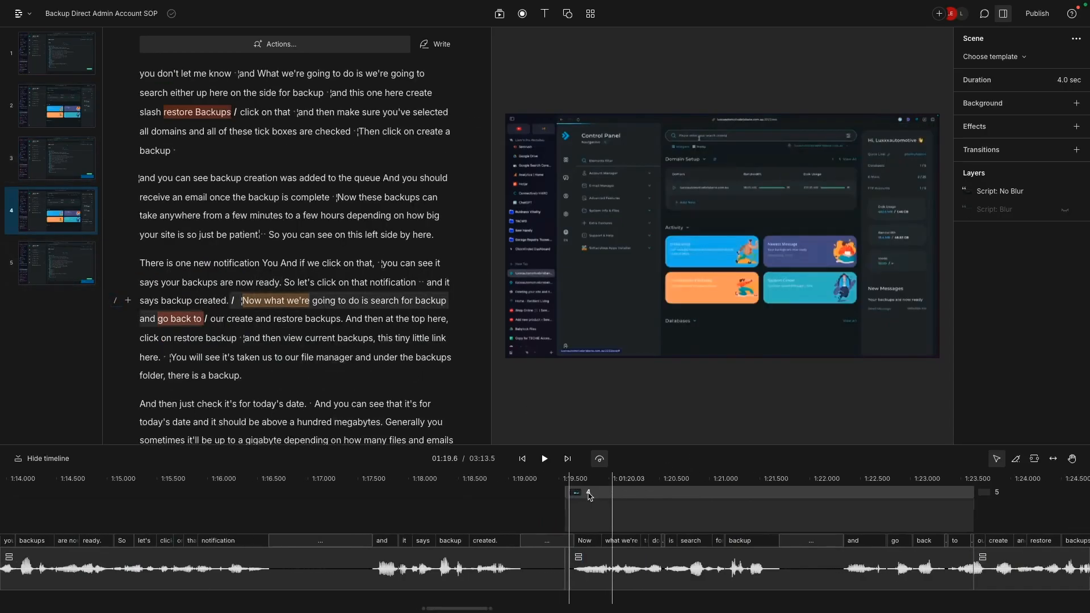
scroll(589, 496, left, 2)
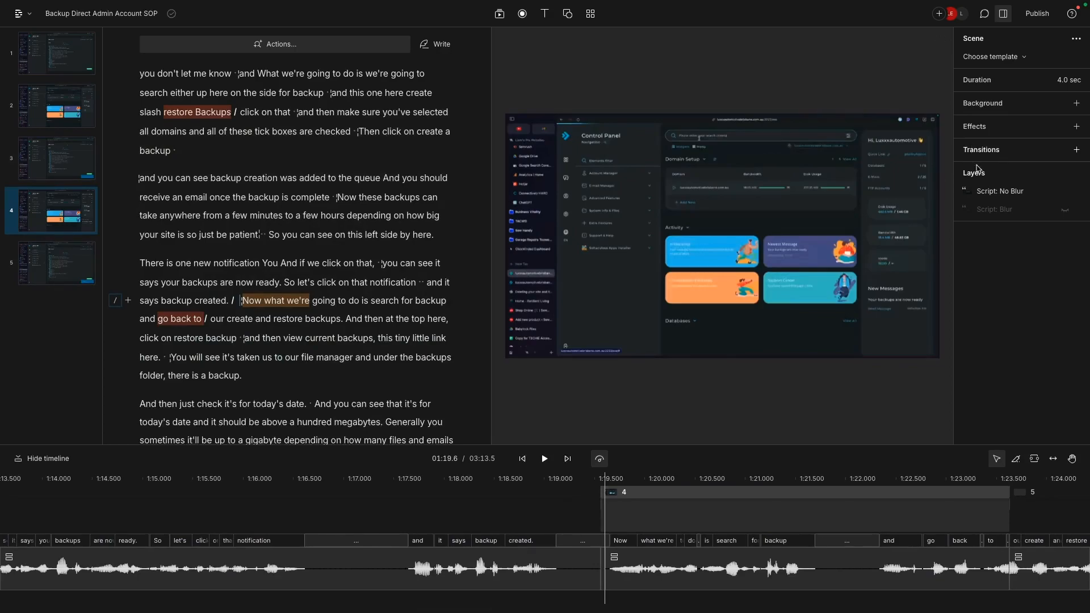
drag(1008, 211, 1008, 212)
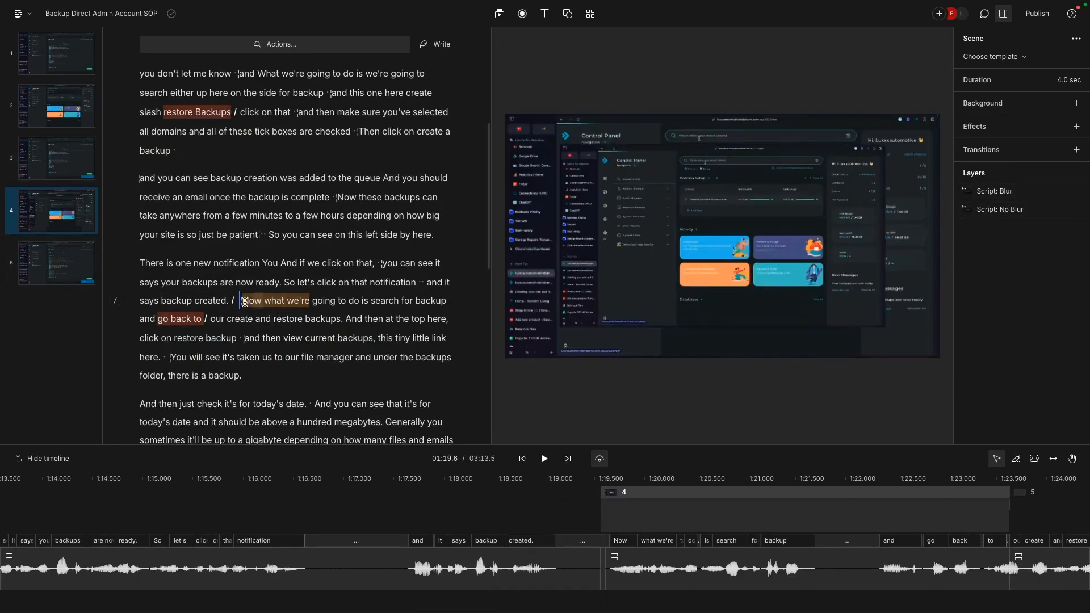
click(601, 495)
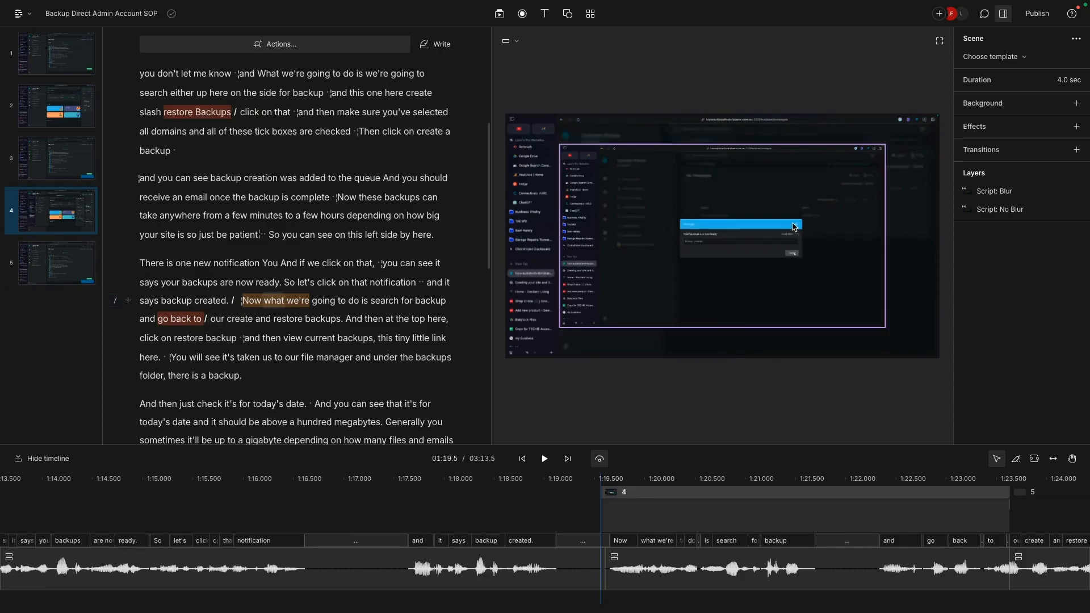
click(600, 178)
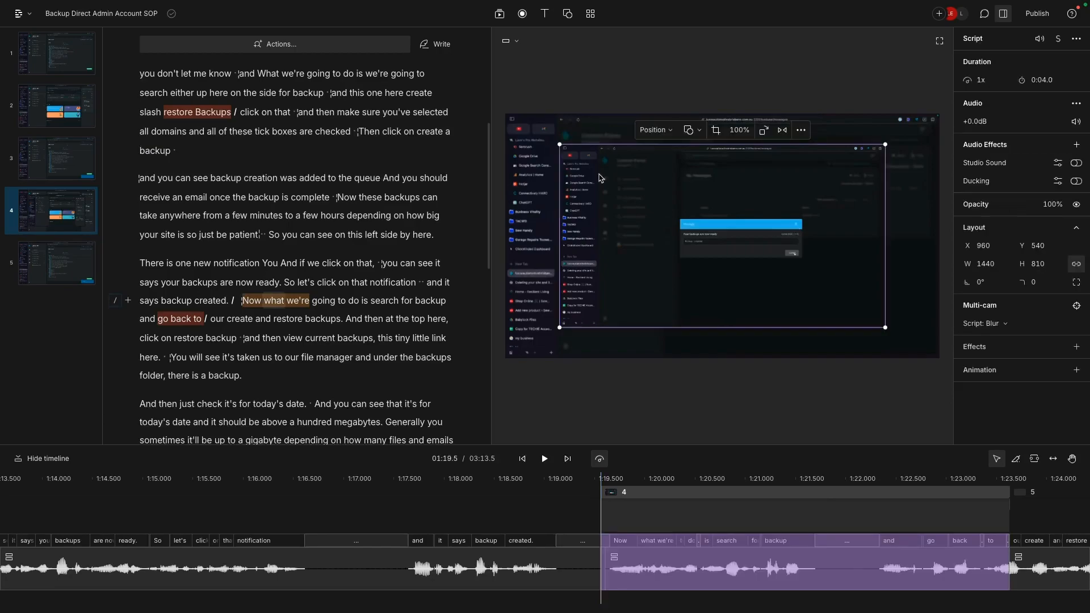
click(654, 132)
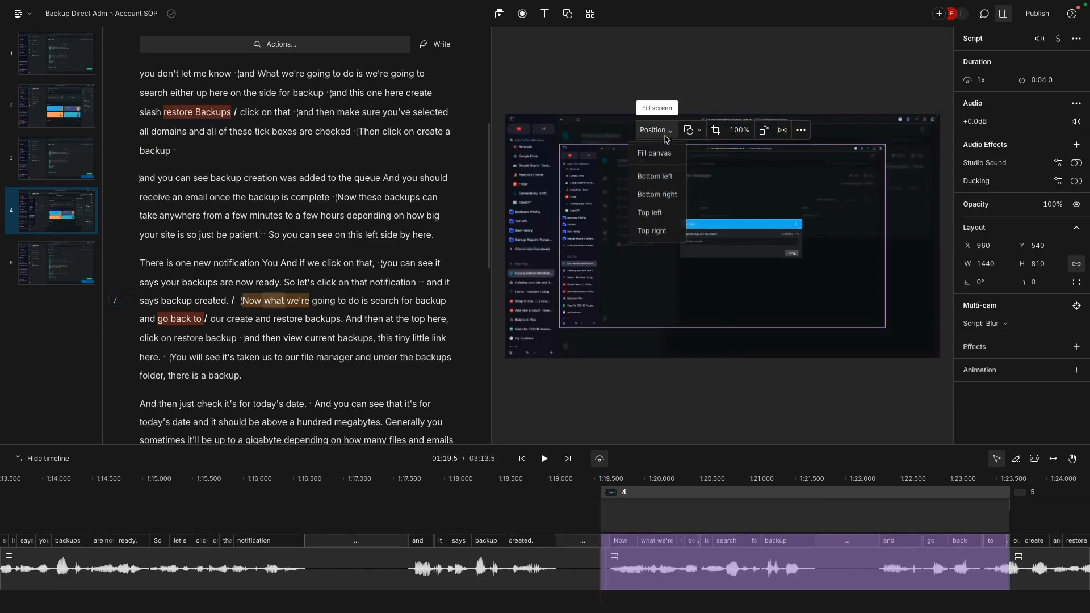
click(665, 155)
click(675, 252)
click(675, 251)
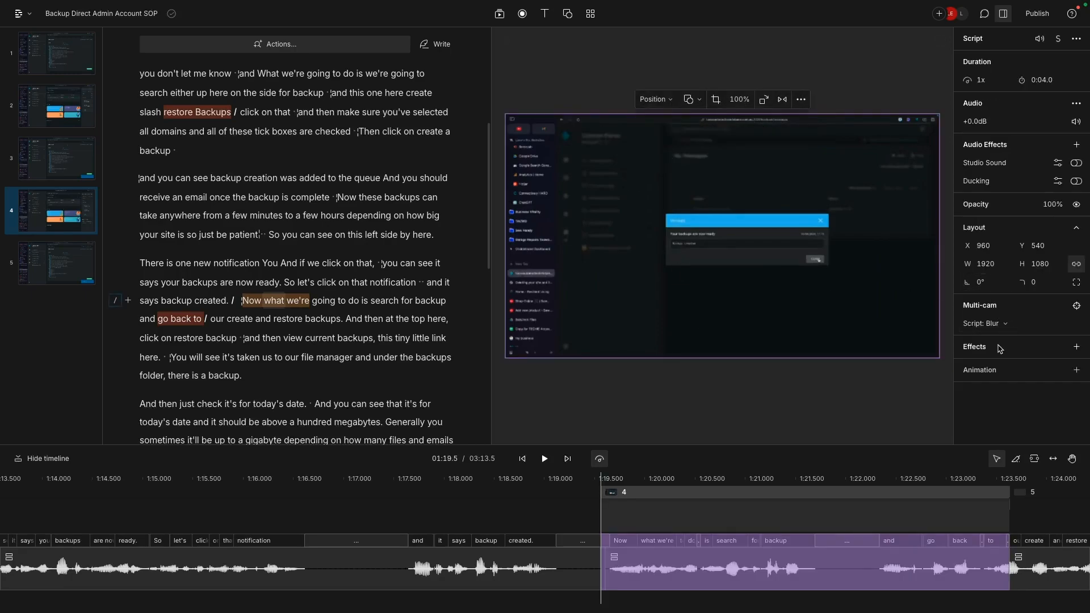
- Add a Blur effect to scene 4's "Script: Blur" layer and increase its radius until the content is unreadable
click(1076, 346)
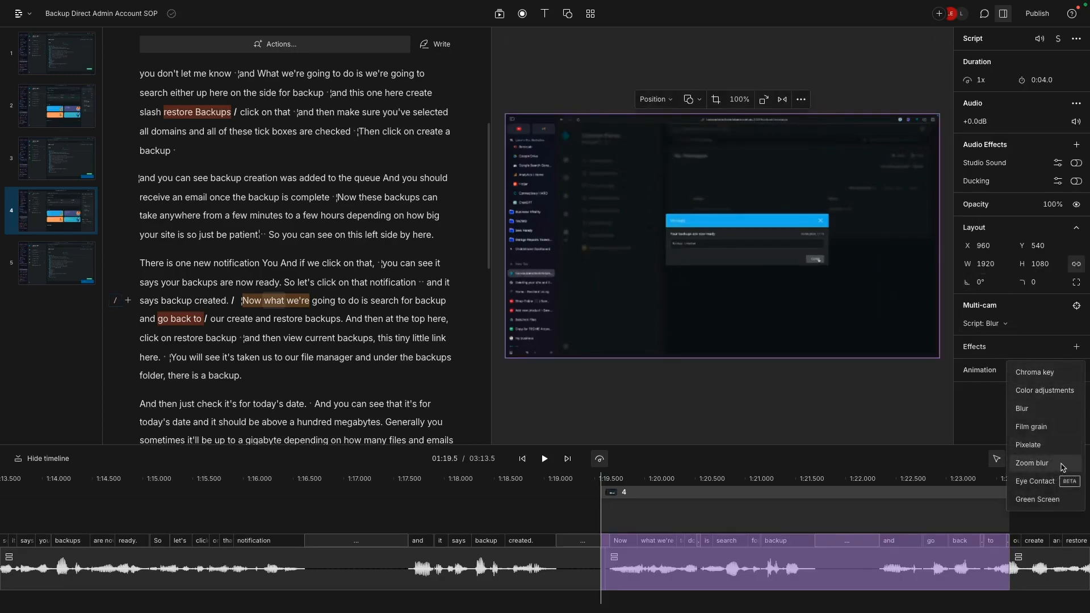
click(1050, 408)
click(1058, 365)
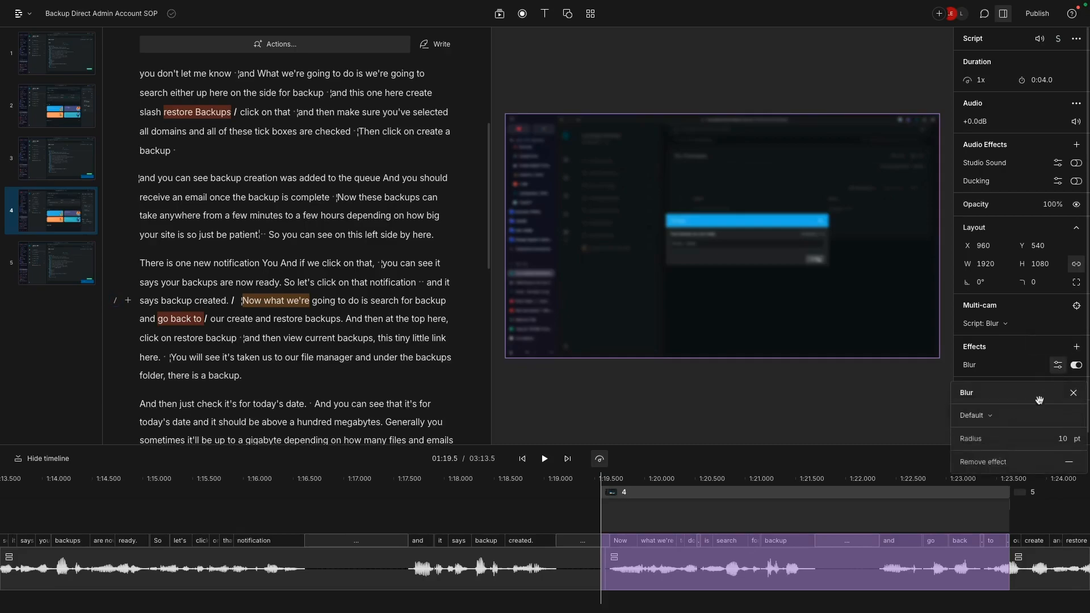
drag(1013, 439, 1017, 439)
click(858, 373)
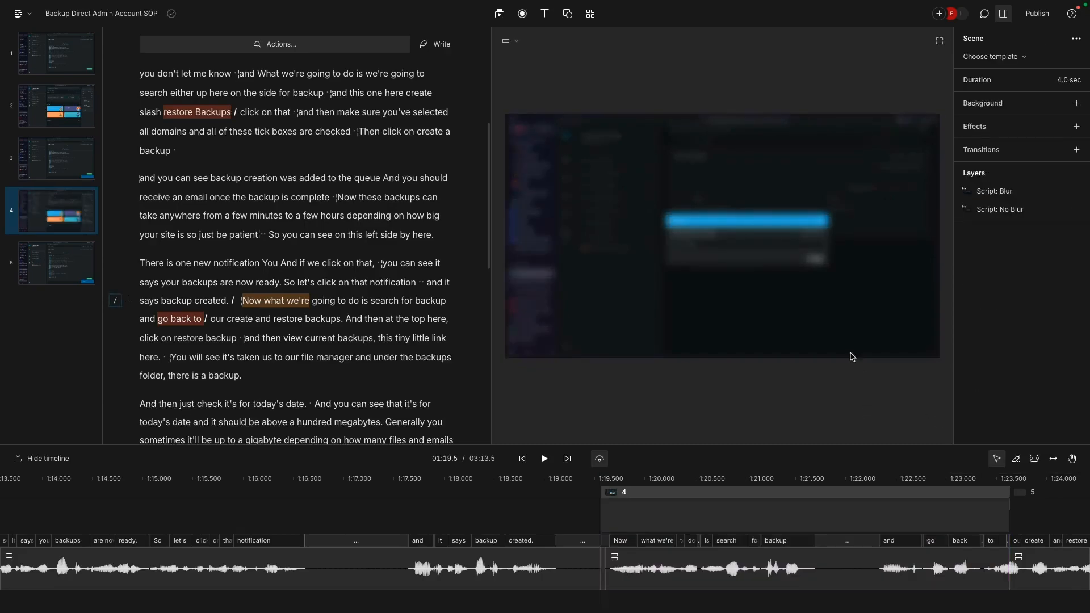
- Crop the blurred layer in scene 4 to about 301 by 174 so it covers only the New Messages area
key(space)
click(594, 297)
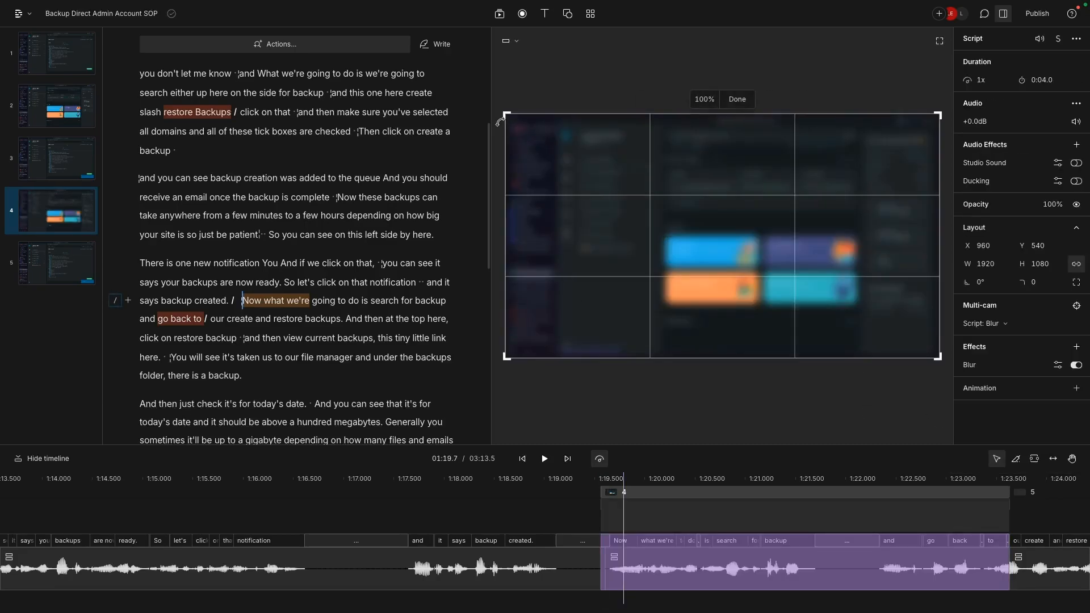
drag(507, 114, 866, 282)
drag(867, 282, 864, 282)
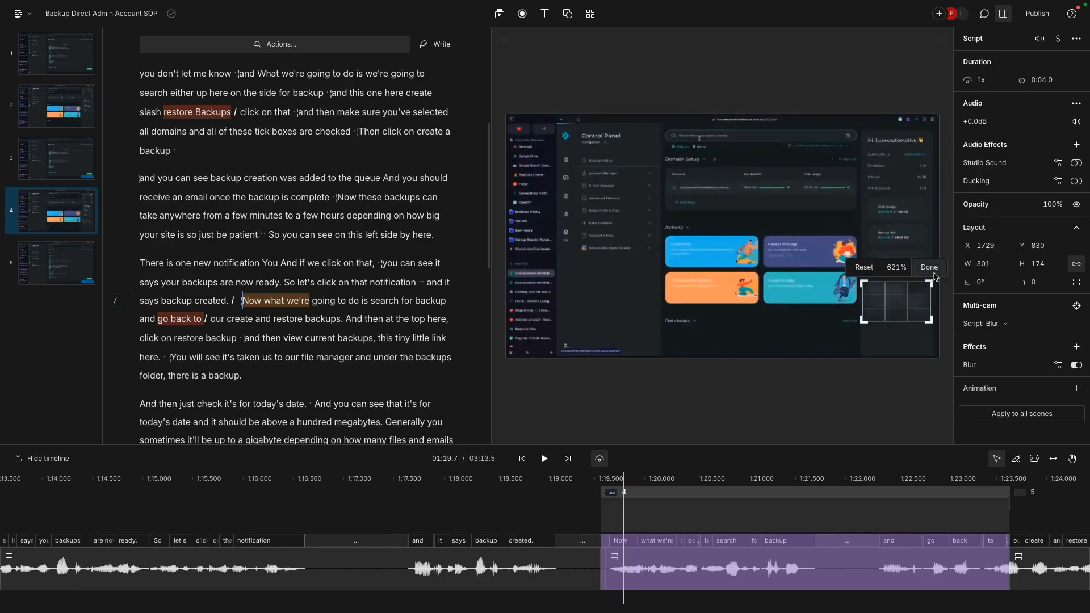
click(929, 267)
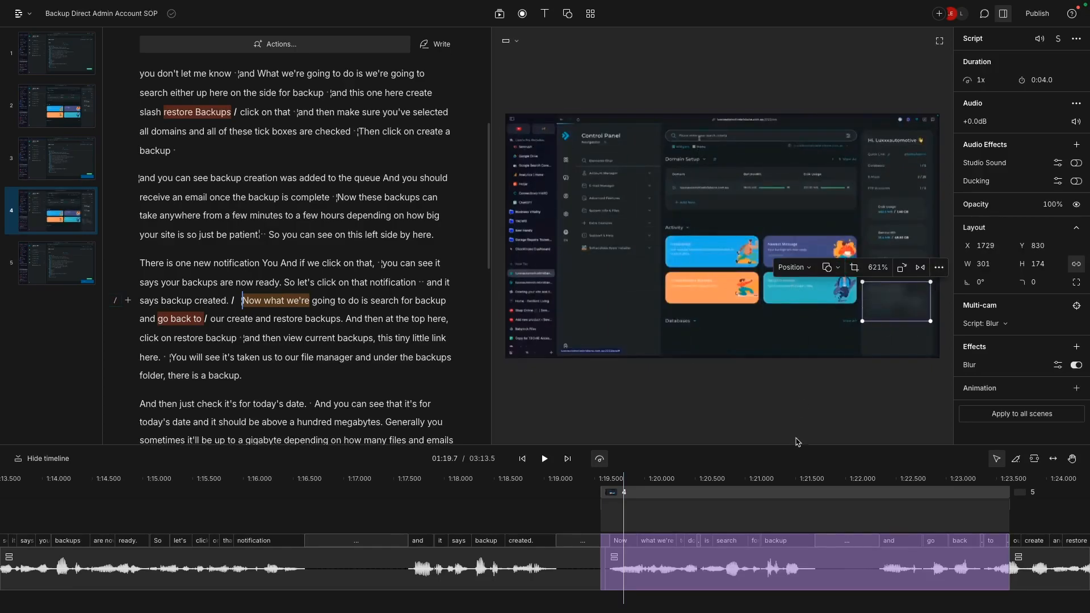
- Play and scrub across the start and end of scene 4 to check the blur at the scene boundaries
click(578, 482)
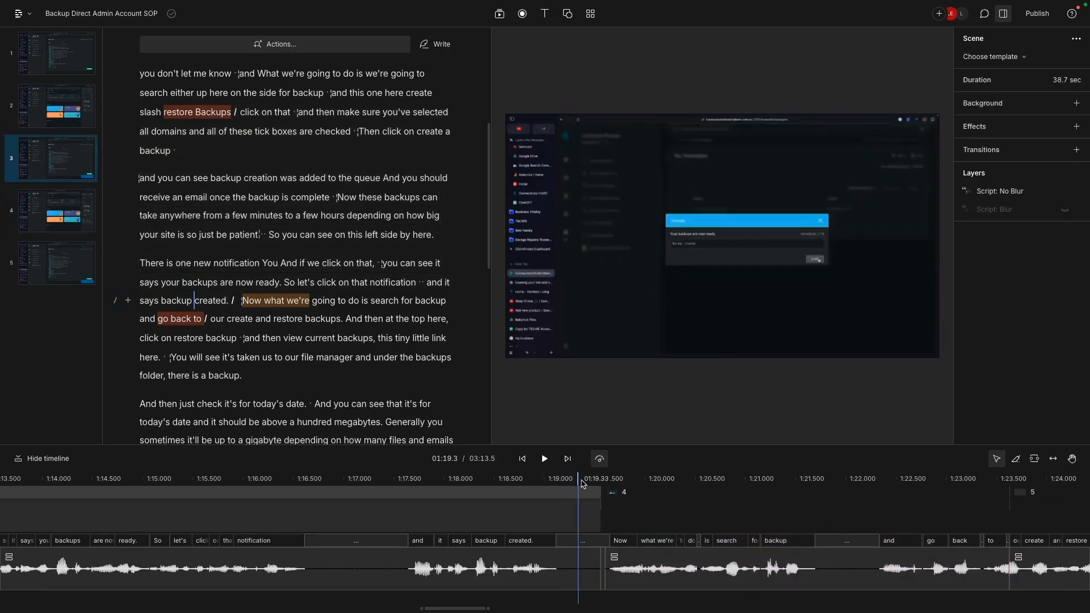
key(space)
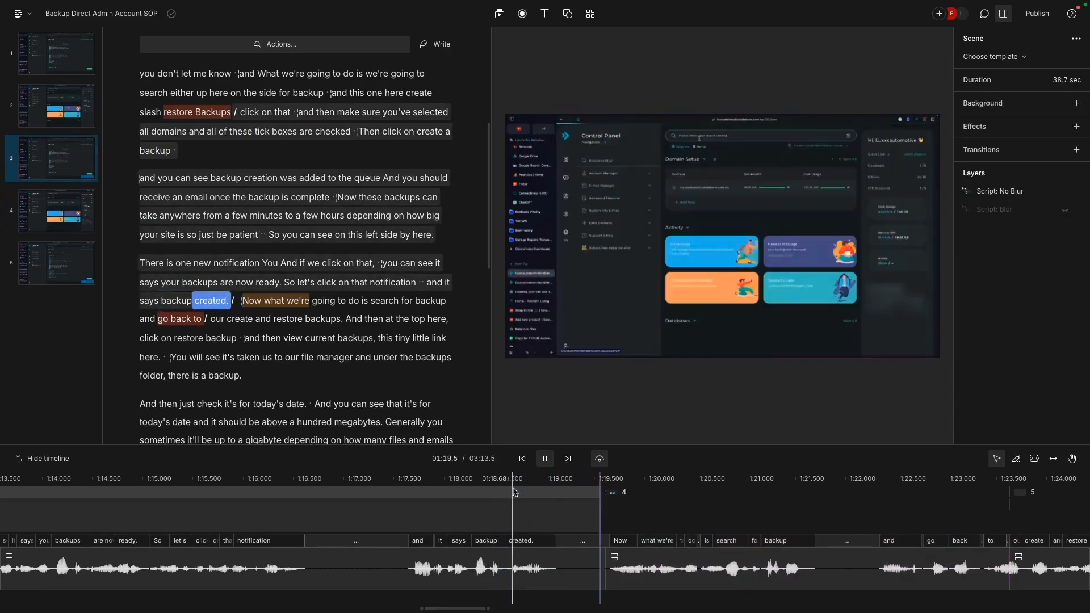
key(space)
scroll(687, 502, right, 5)
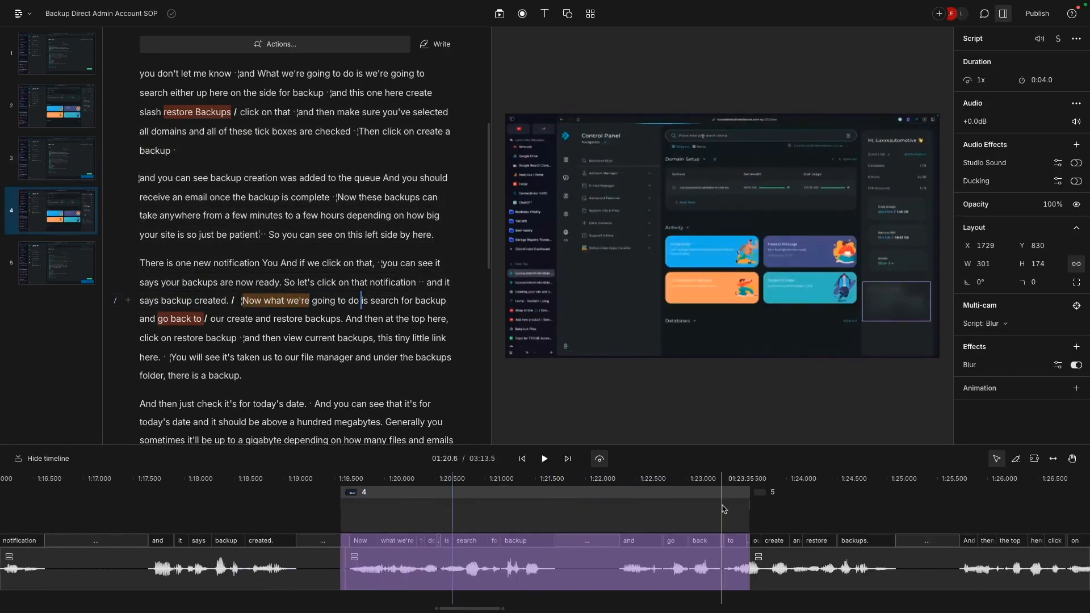
click(710, 480)
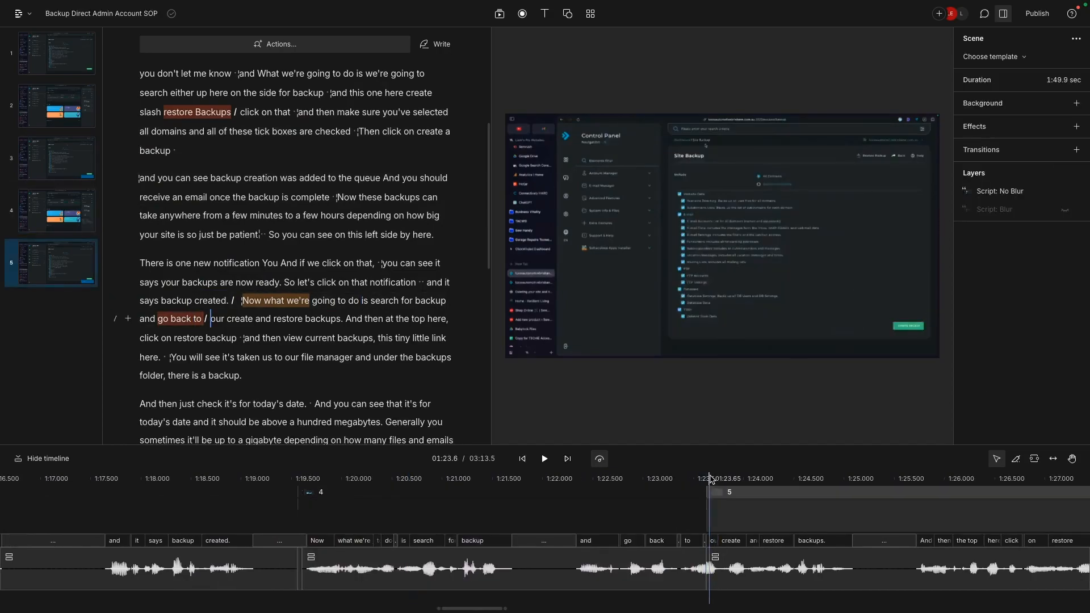
click(704, 514)
click(710, 478)
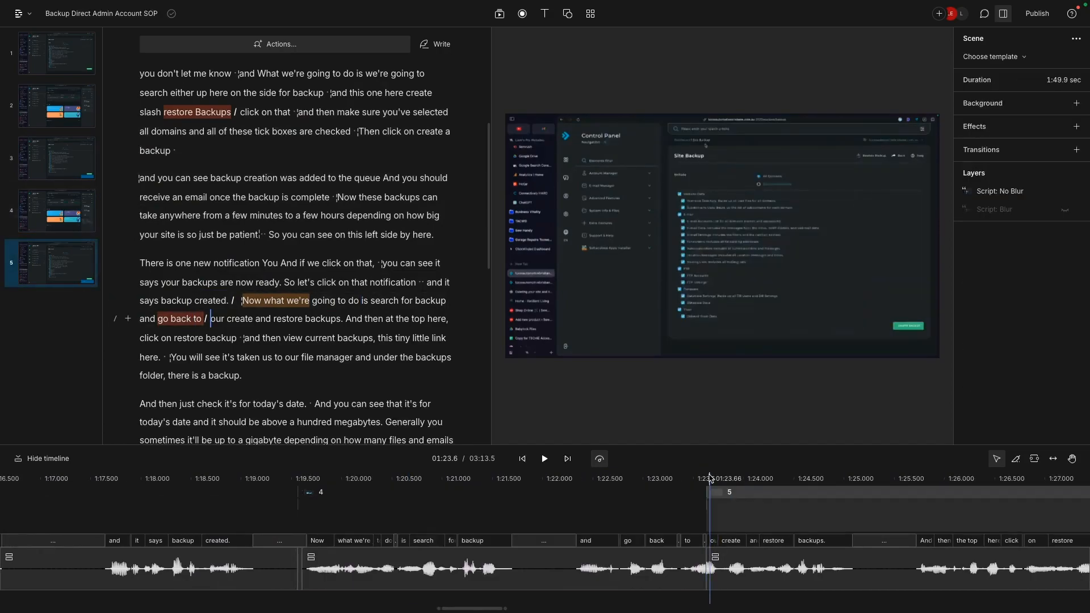